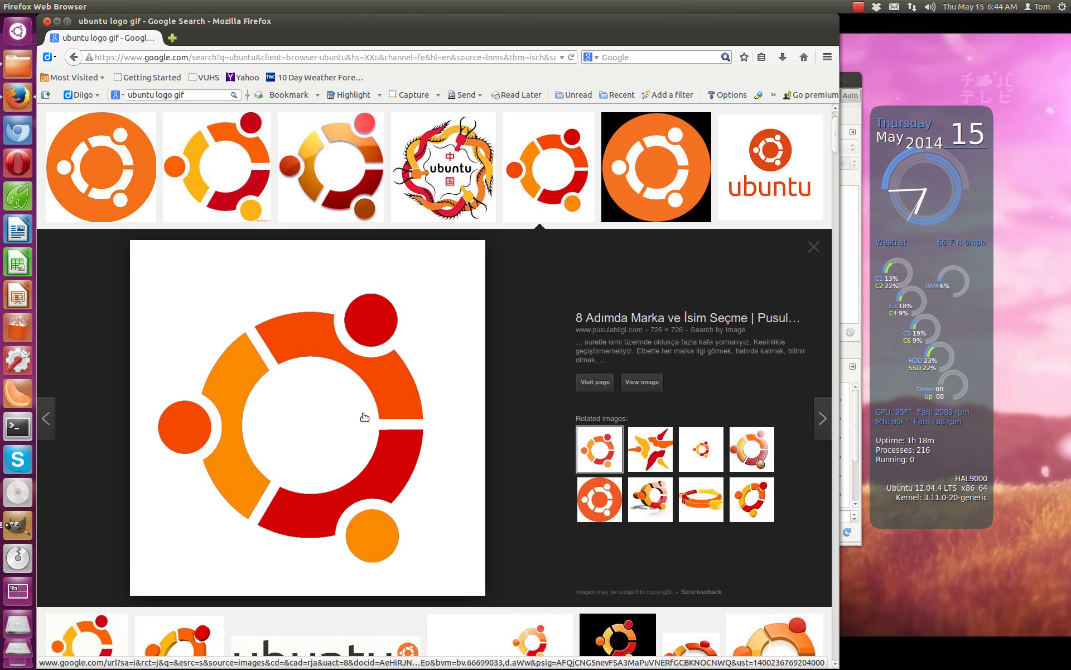
right_click(328, 388)
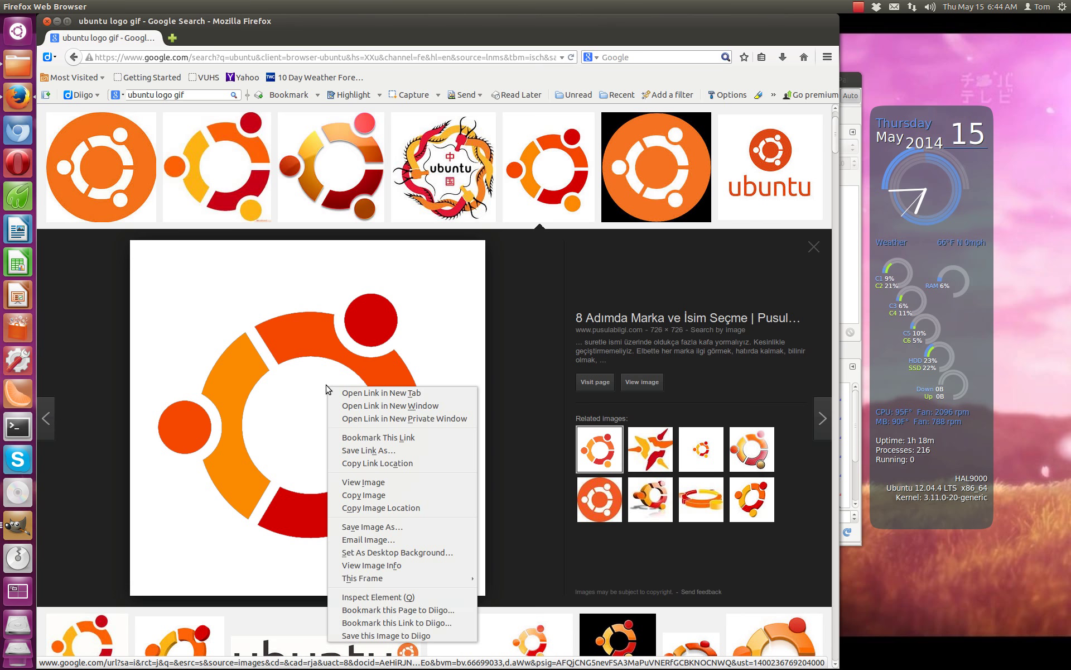
left_click(371, 527)
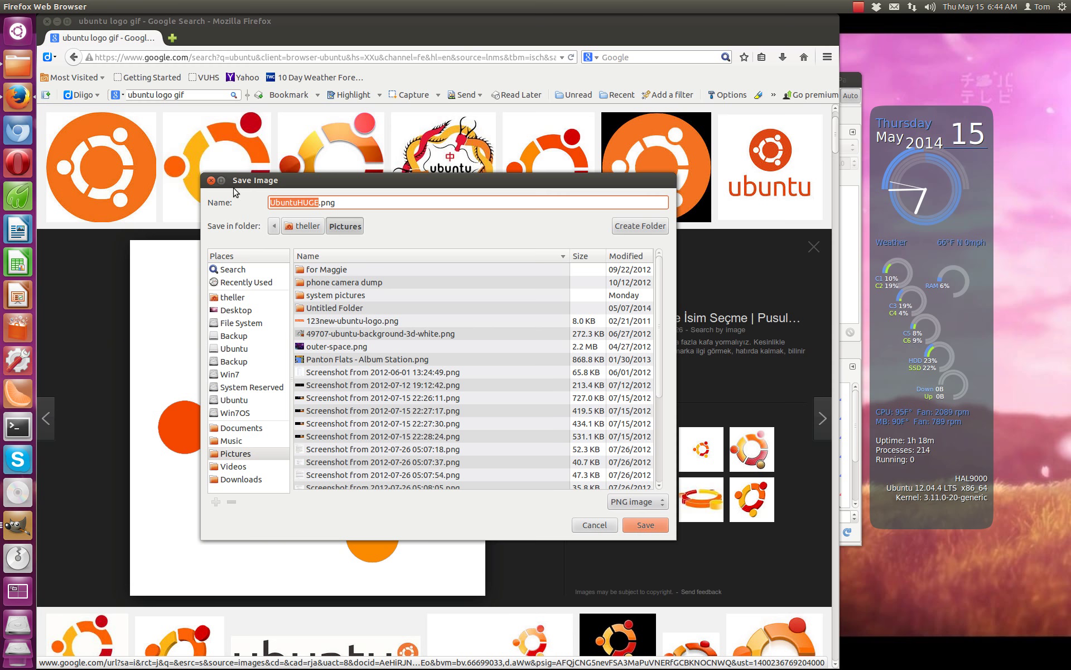
left_click(211, 181)
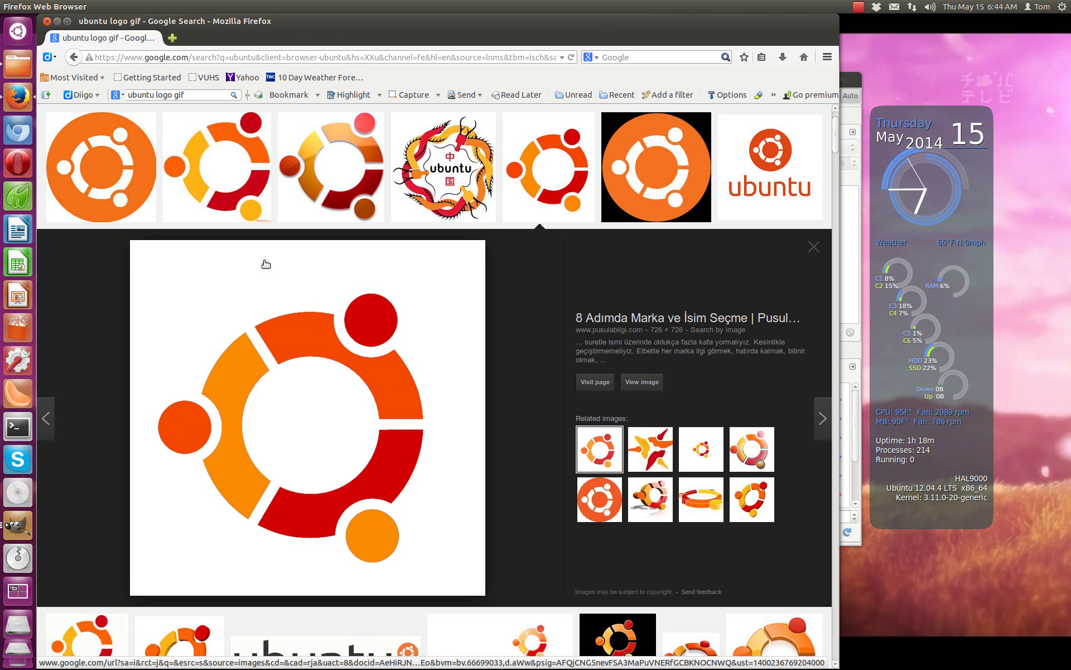
Switch to GIMP, dismiss its leftover dialogs and open UbuntuHUGE.png from the recently used files
left_click(56, 20)
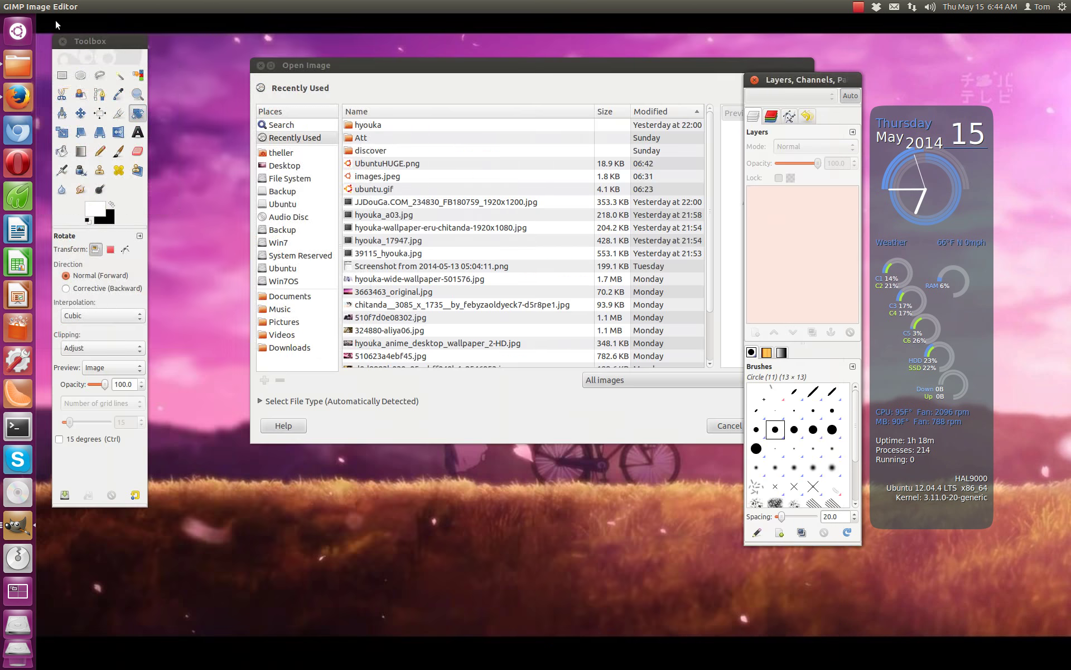
left_click(261, 65)
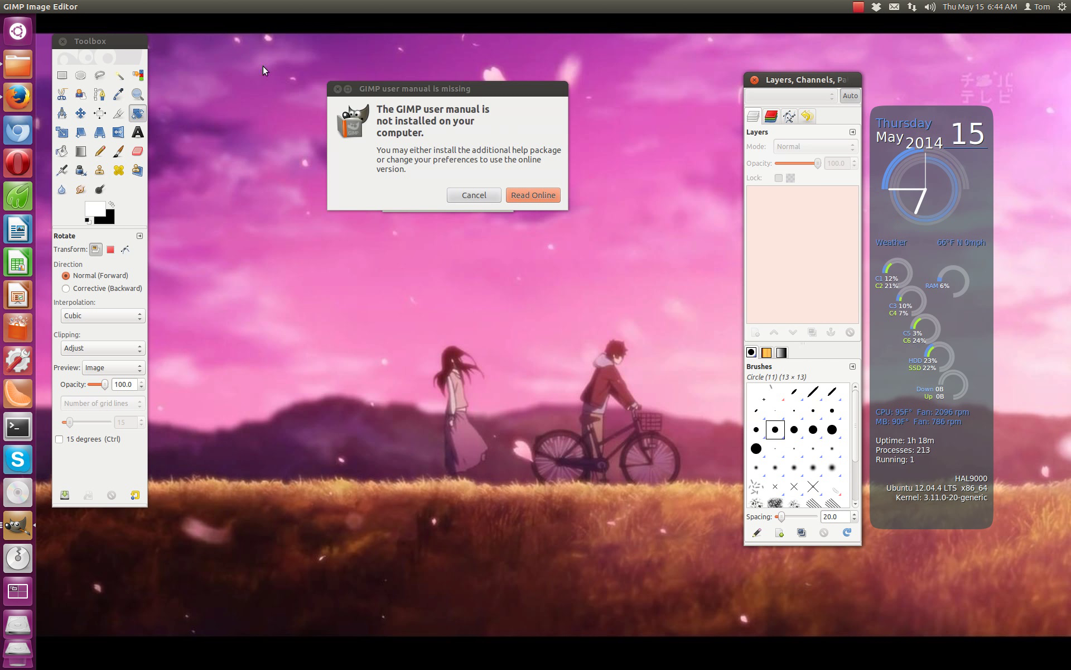
left_click(337, 90)
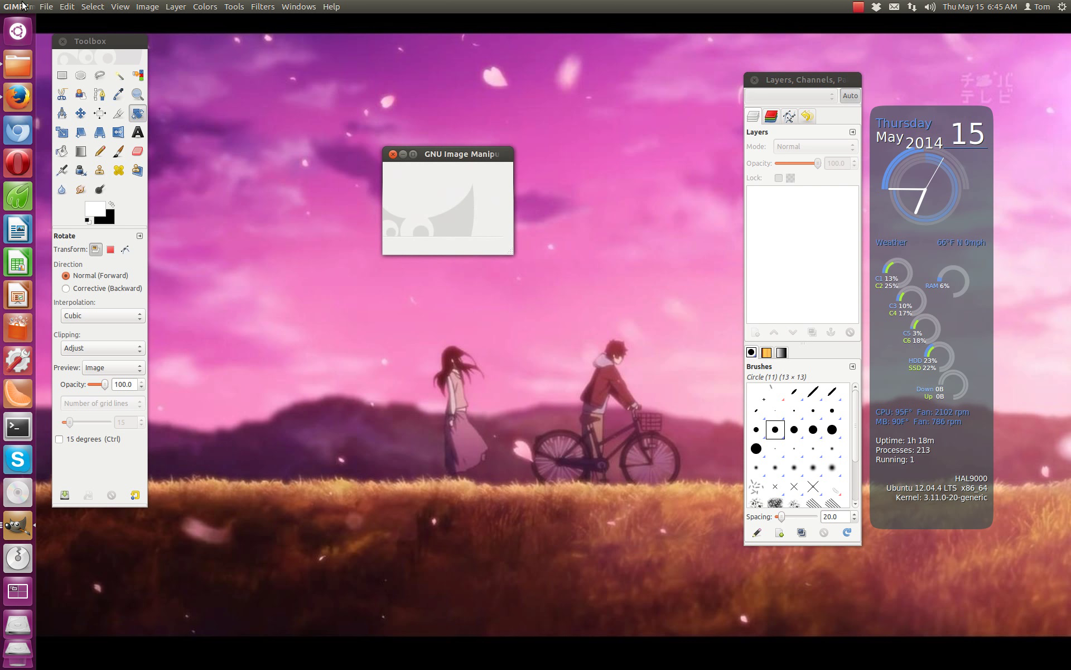
left_click(45, 8)
left_click(56, 47)
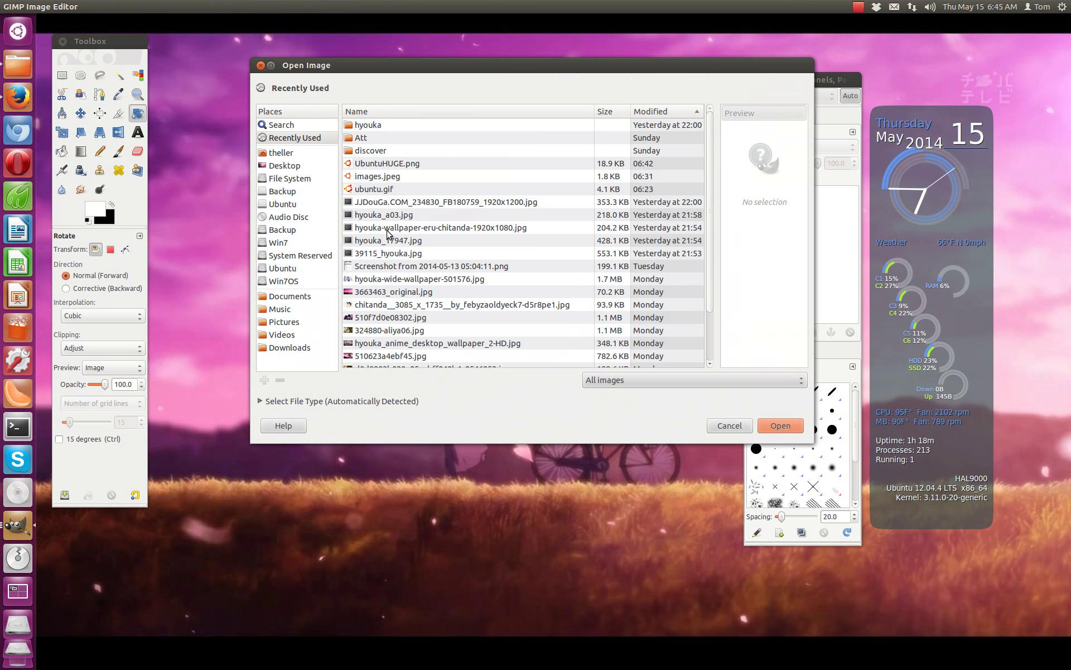
left_click(369, 166)
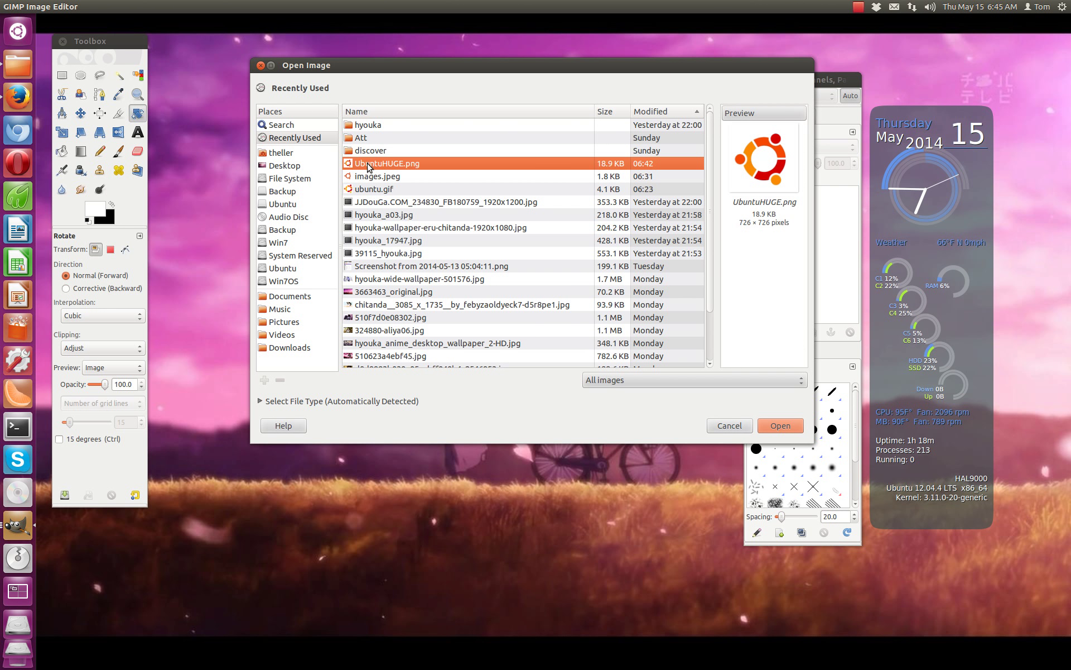
double_click(368, 165)
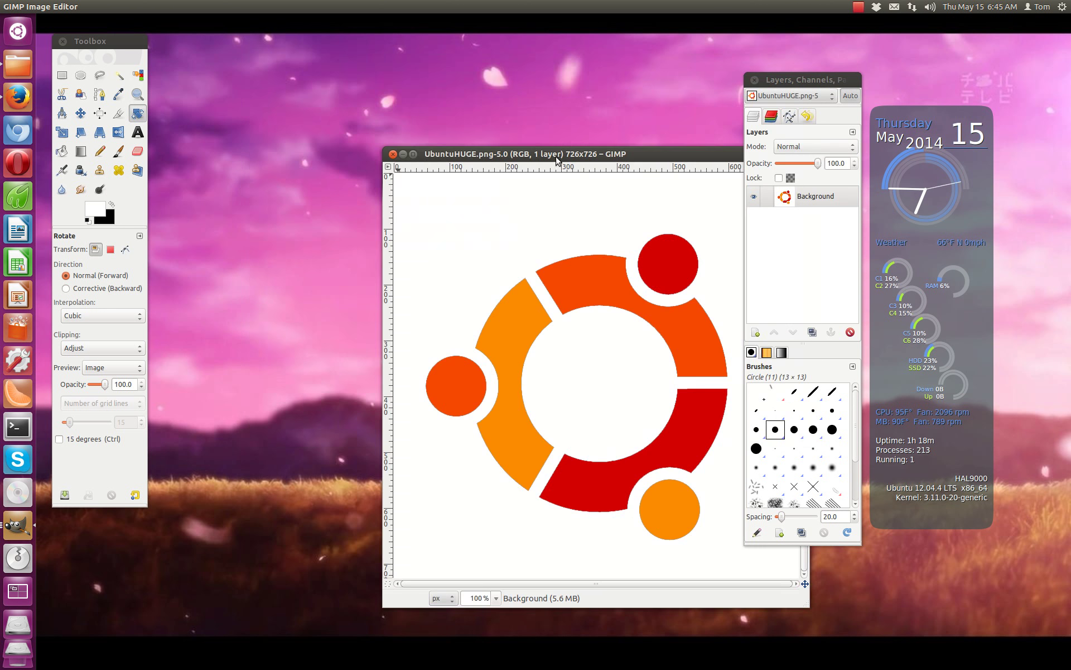
left_click_drag(632, 151, 475, 81)
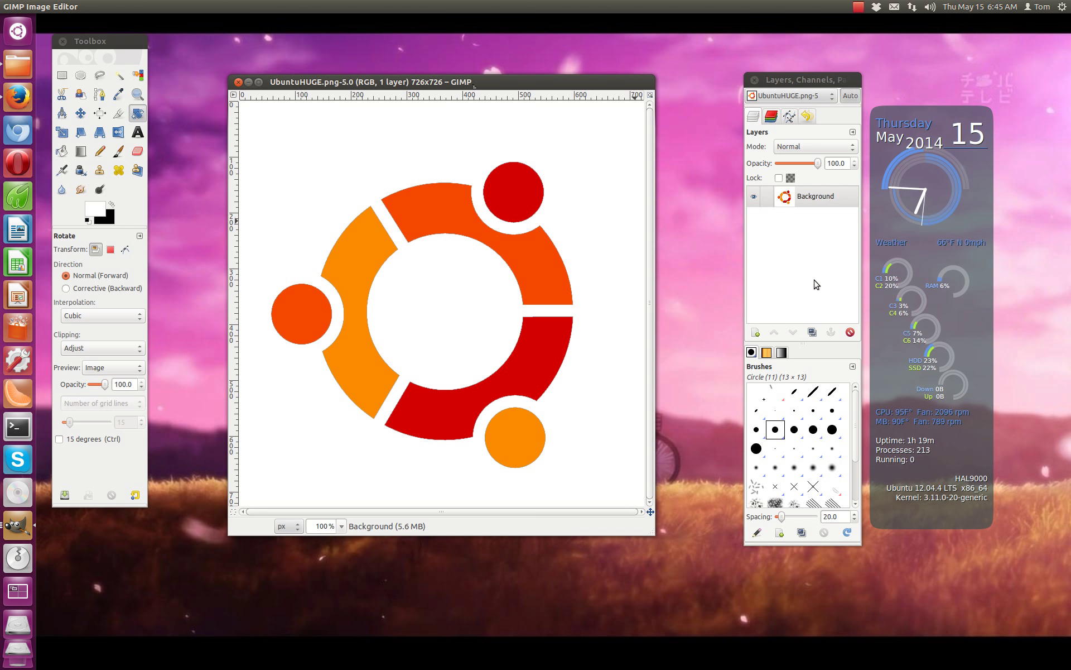
Duplicate the Background layer five times
right_click(812, 202)
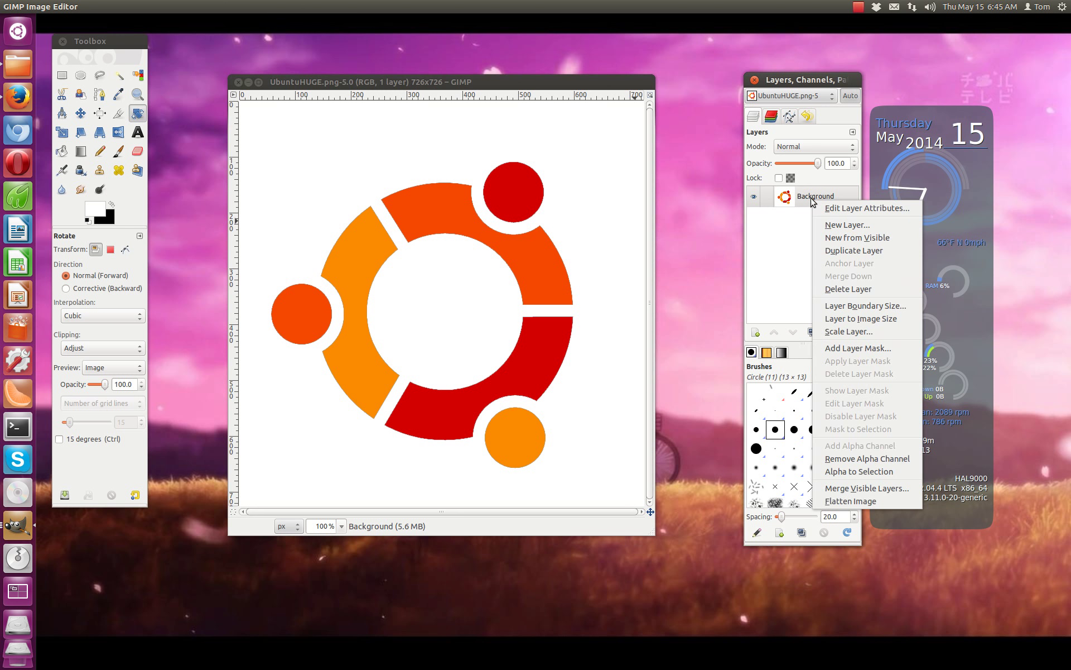
left_click(830, 251)
right_click(814, 218)
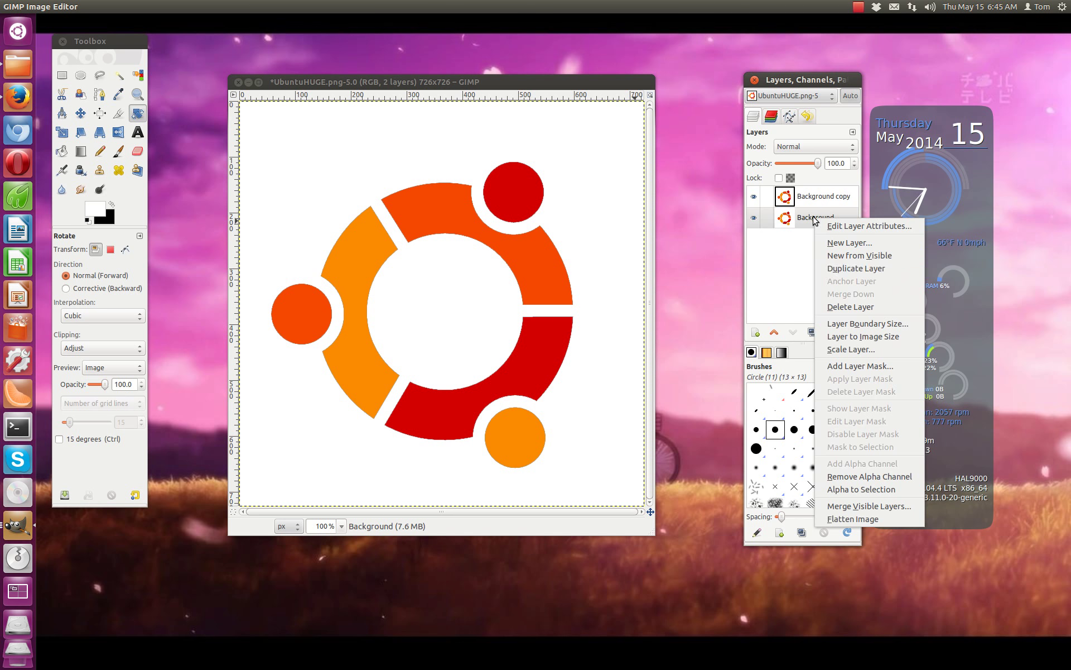
left_click(830, 268)
right_click(816, 240)
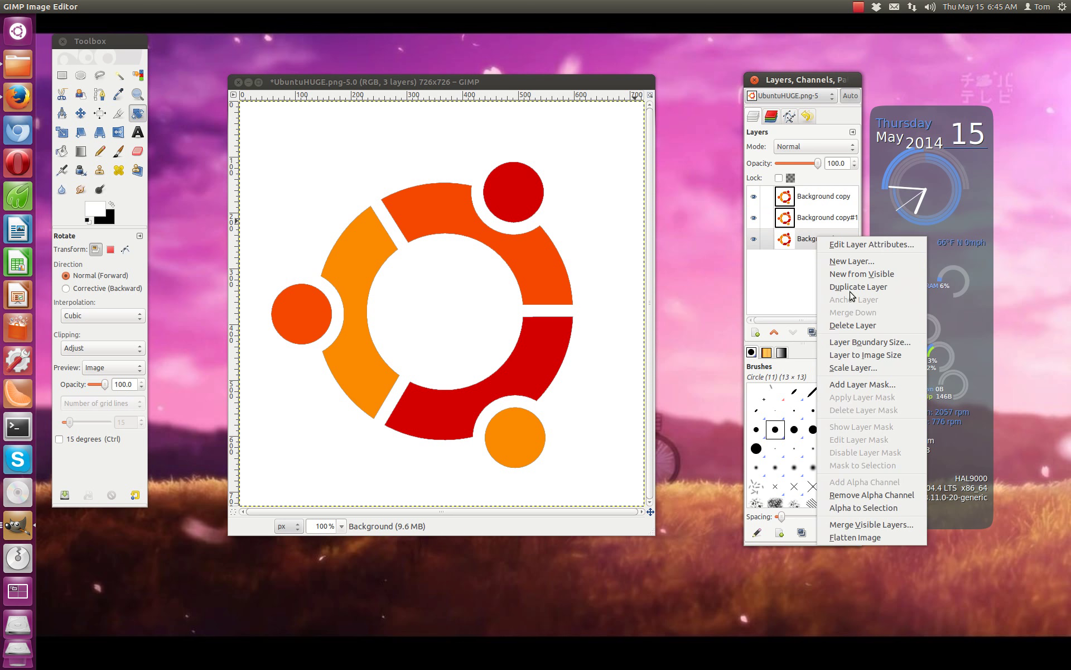
left_click(851, 290)
right_click(805, 262)
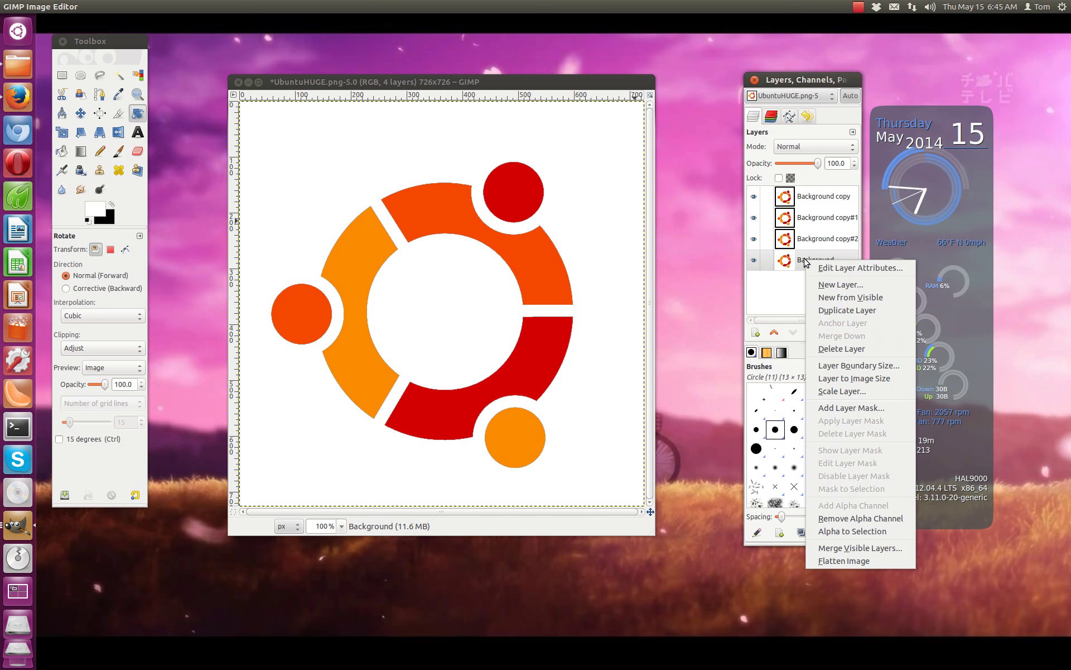
left_click(821, 312)
right_click(813, 281)
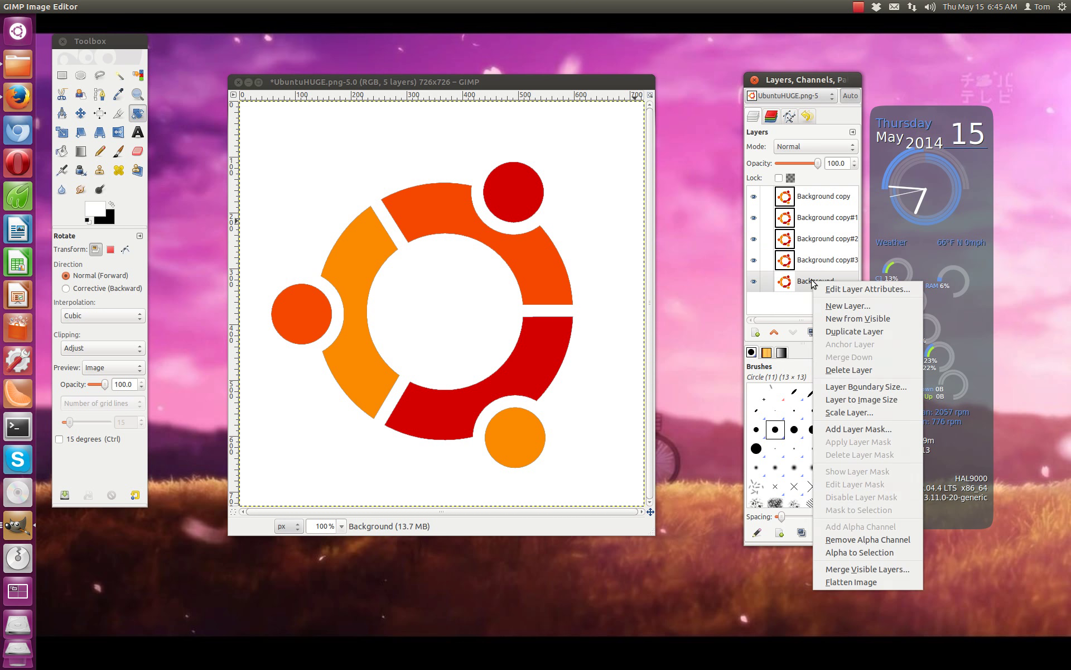
left_click(823, 332)
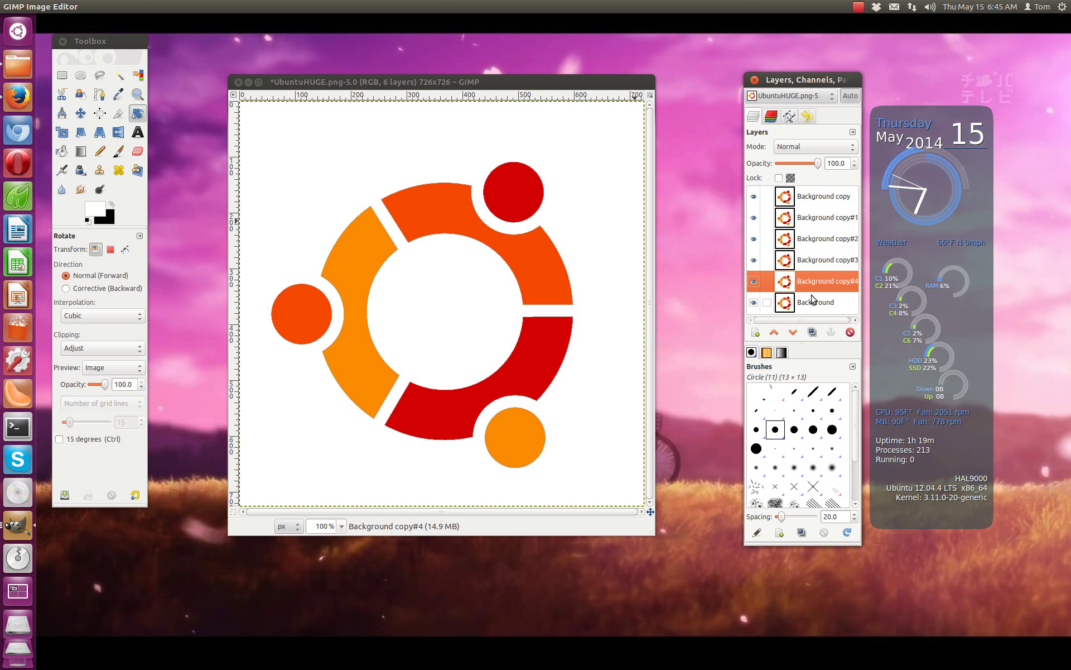
Hide every layer except Background copy#1
left_click(754, 198)
left_click(754, 238)
left_click(754, 259)
left_click(754, 281)
left_click(754, 301)
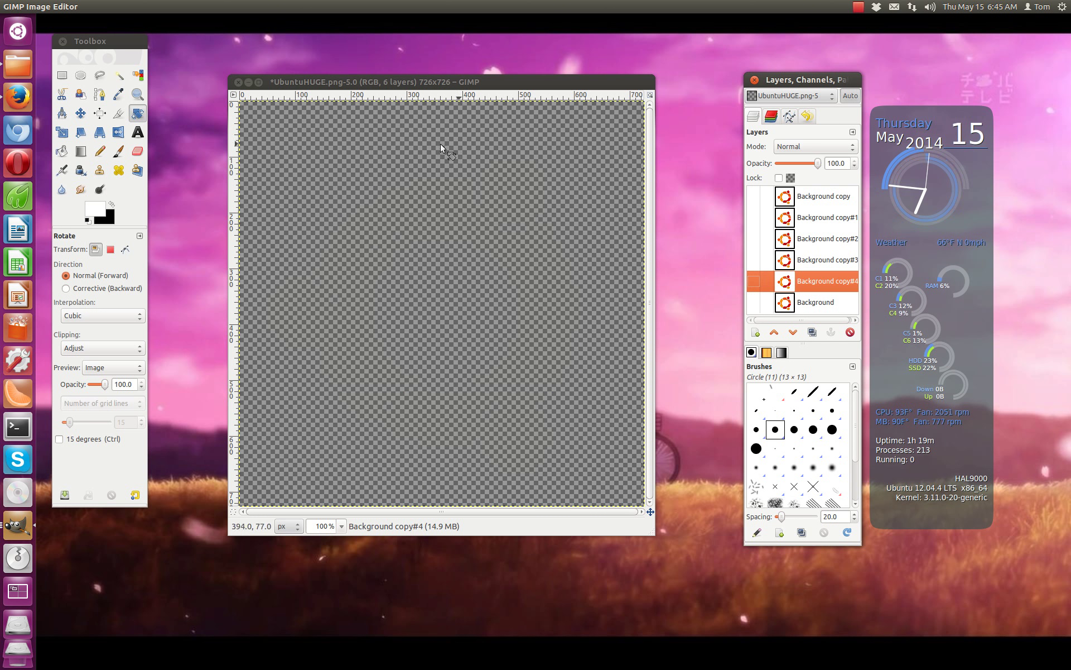
left_click(754, 217)
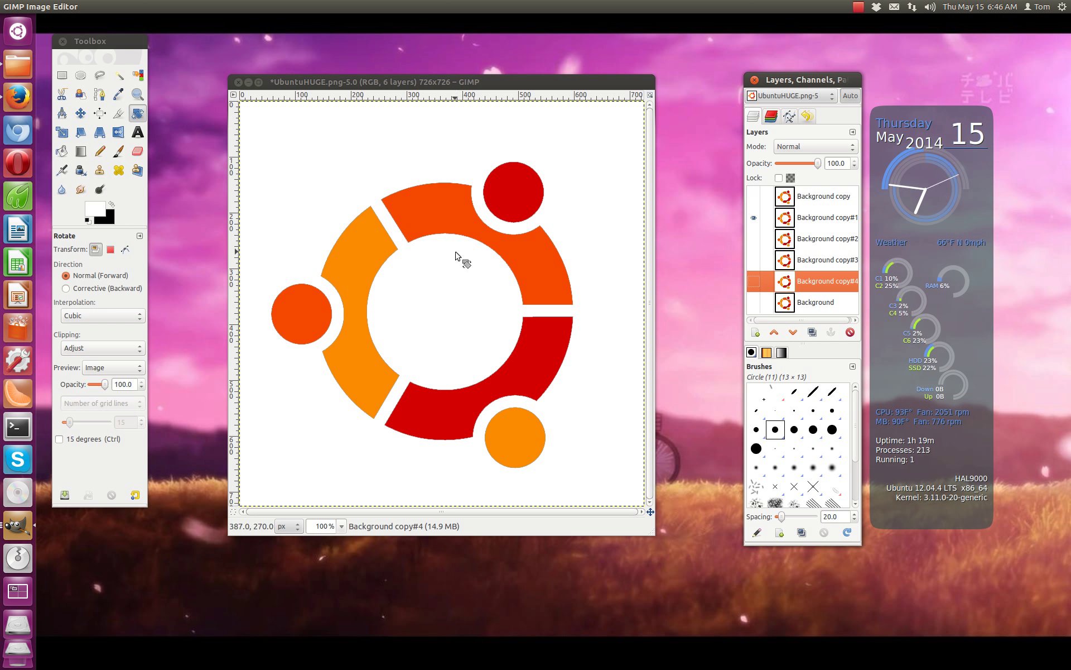
Try to rotate the Background copy#4 layer by 60 degrees about its centre
right_click(406, 240)
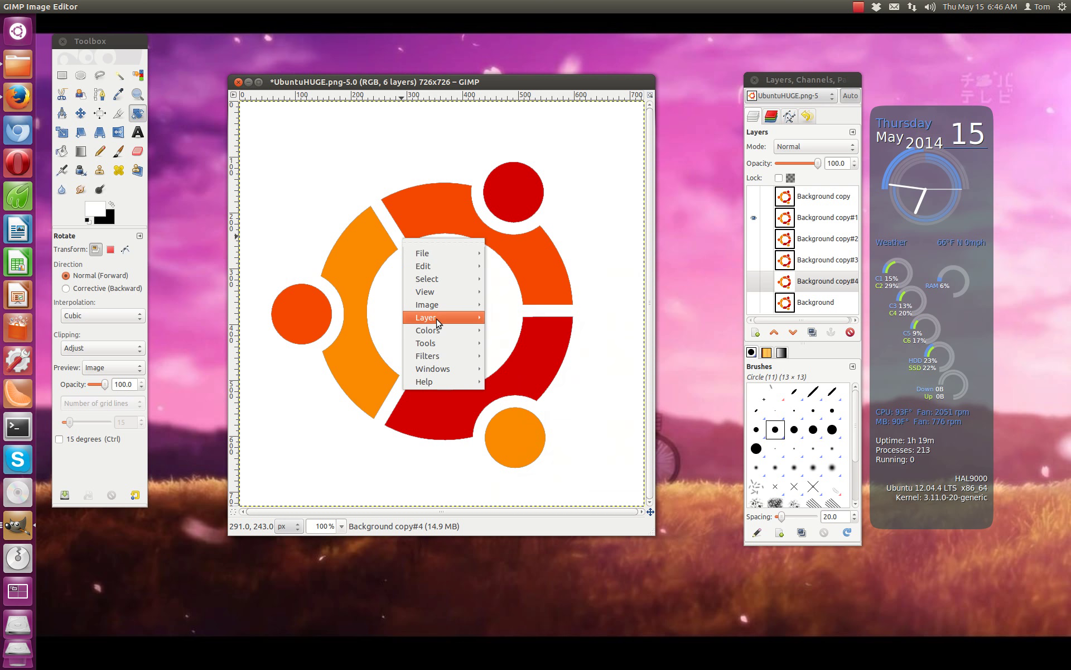
mouse_move(436, 319)
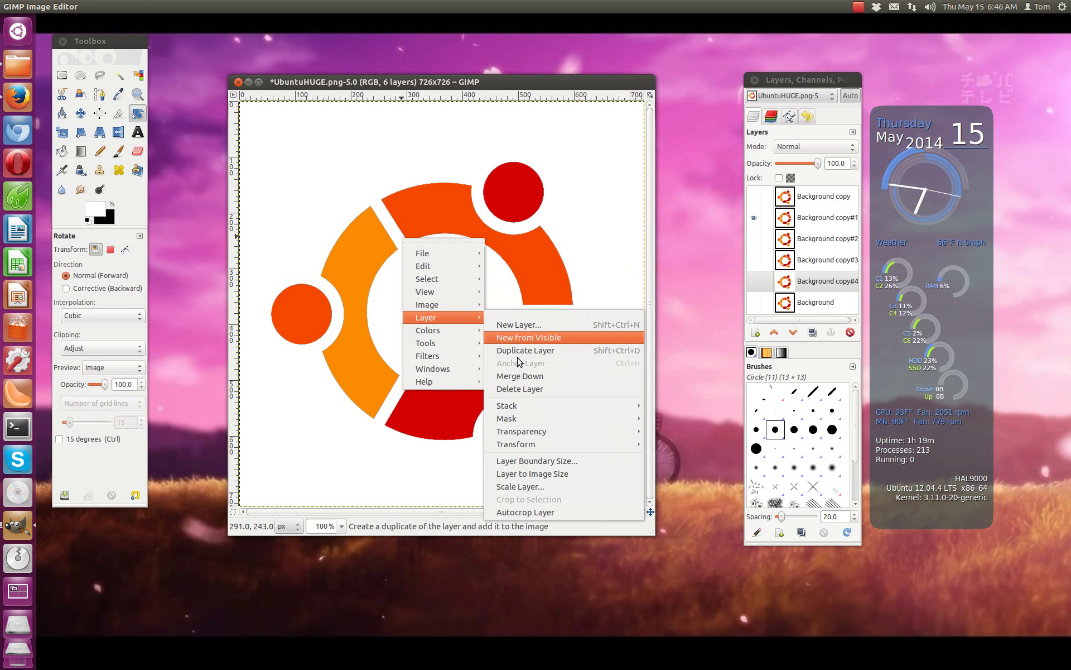
mouse_move(527, 450)
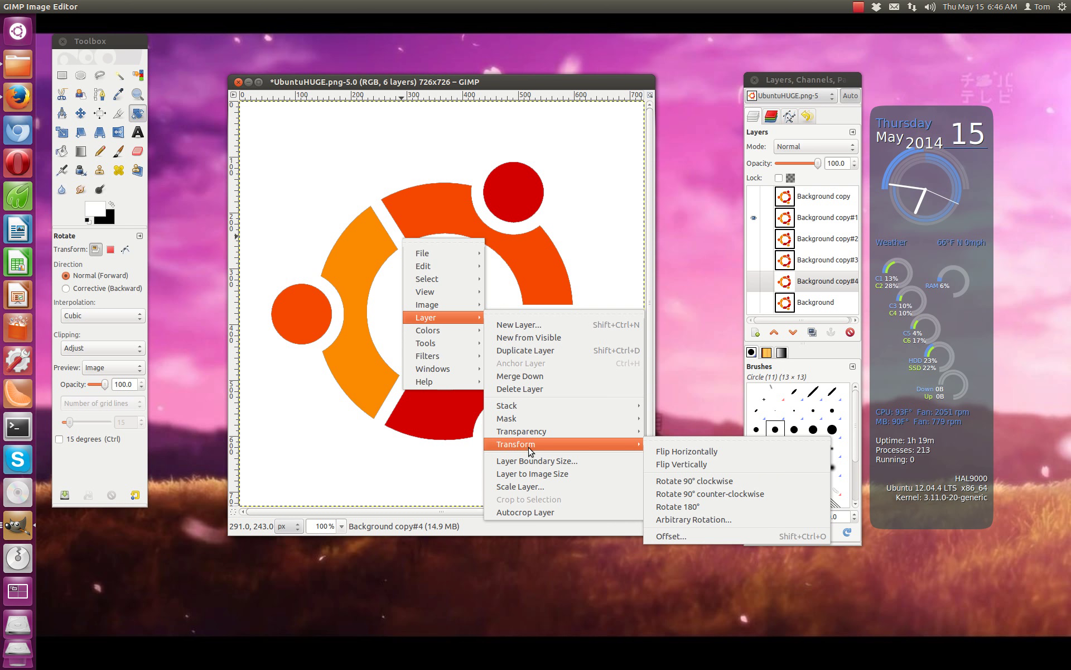
left_click(667, 521)
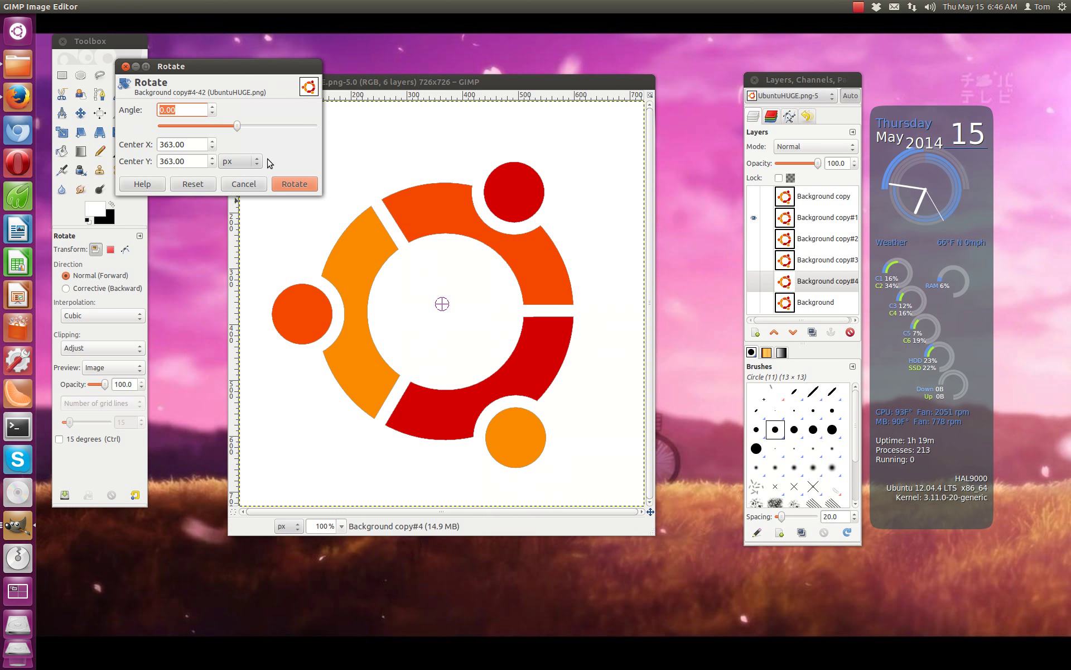
left_click(163, 107)
type("6")
left_click(294, 184)
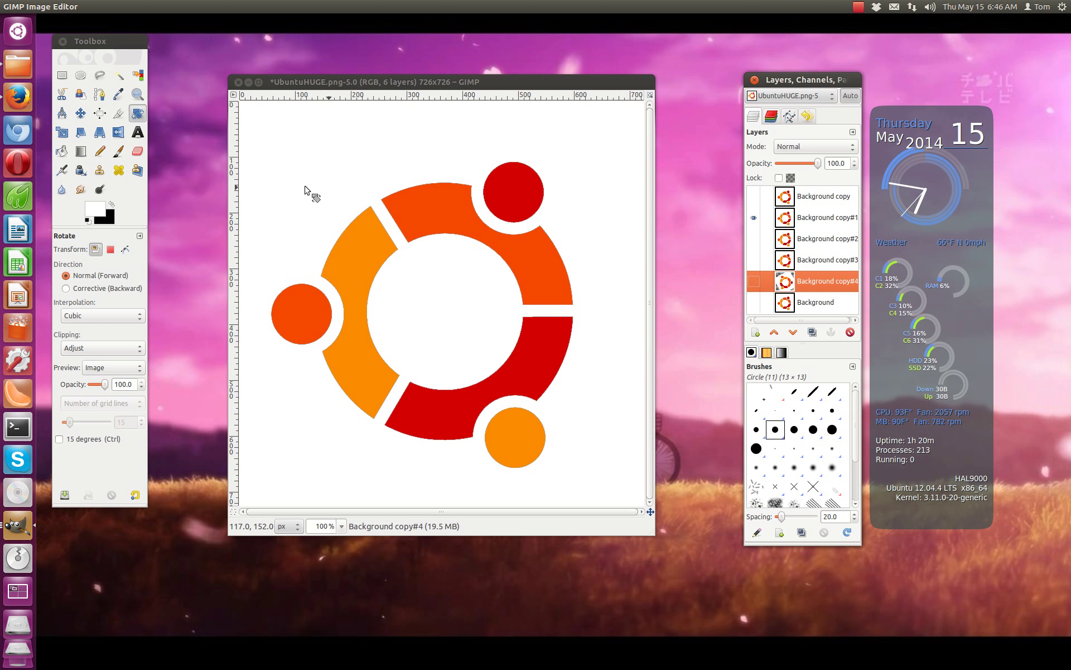
left_click(828, 289)
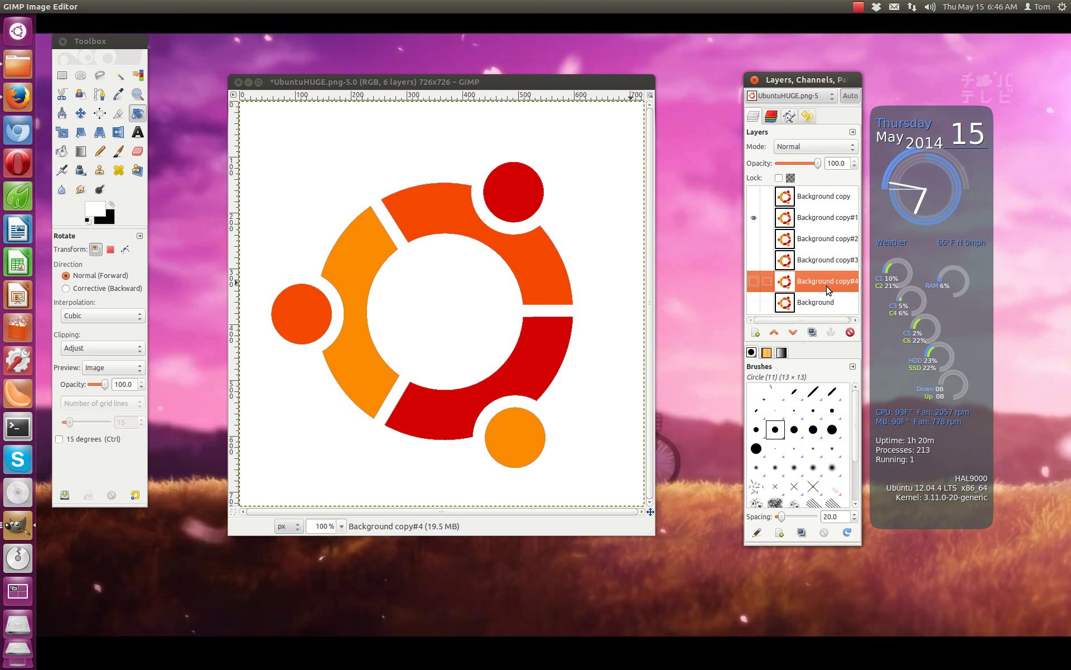
Rotate the Background copy#1 layer by 60 degrees about its centre
left_click(826, 222)
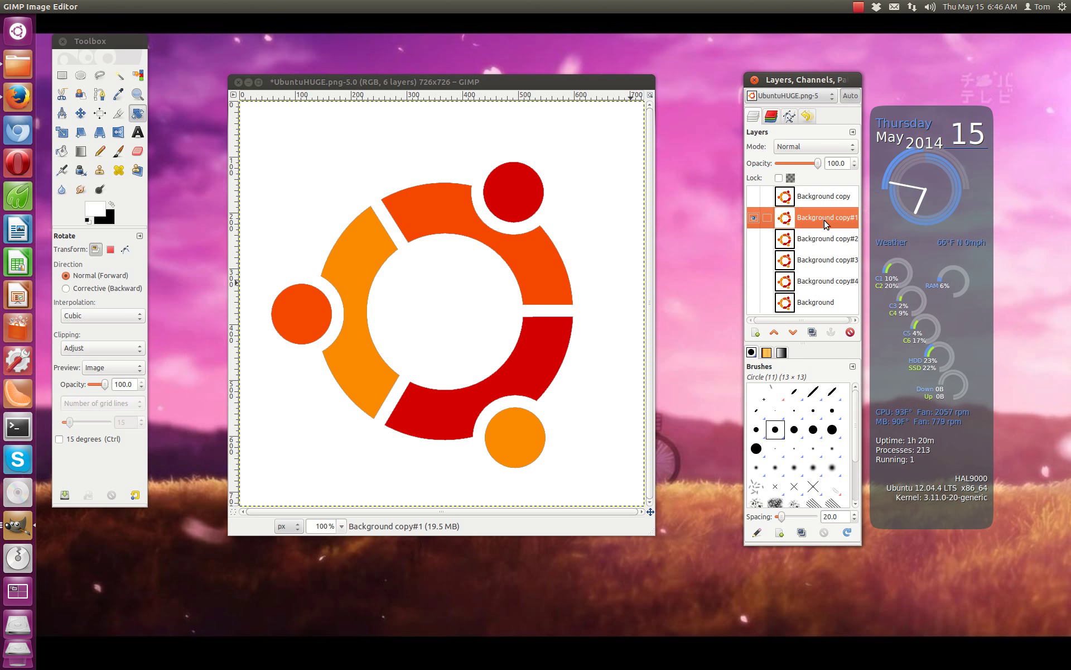
right_click(355, 252)
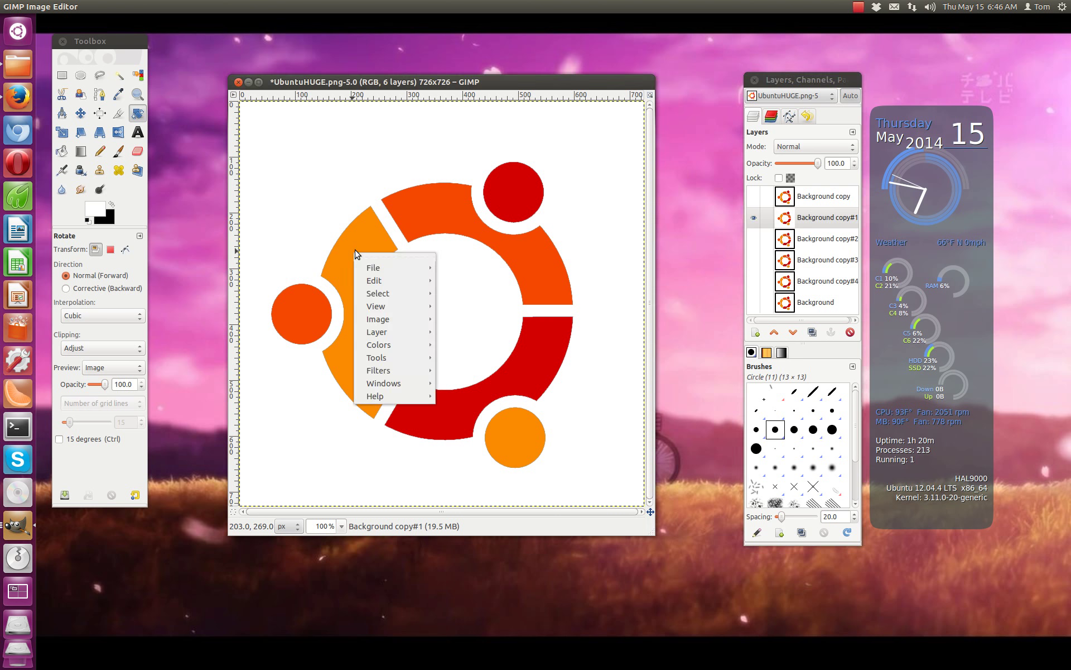
mouse_move(383, 331)
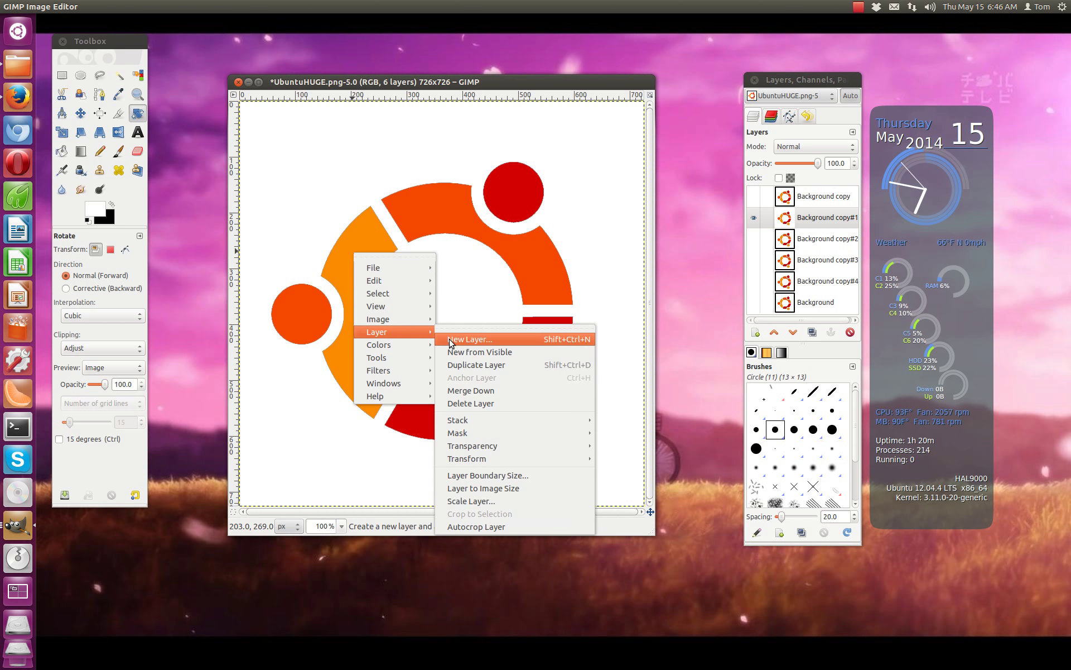
mouse_move(495, 460)
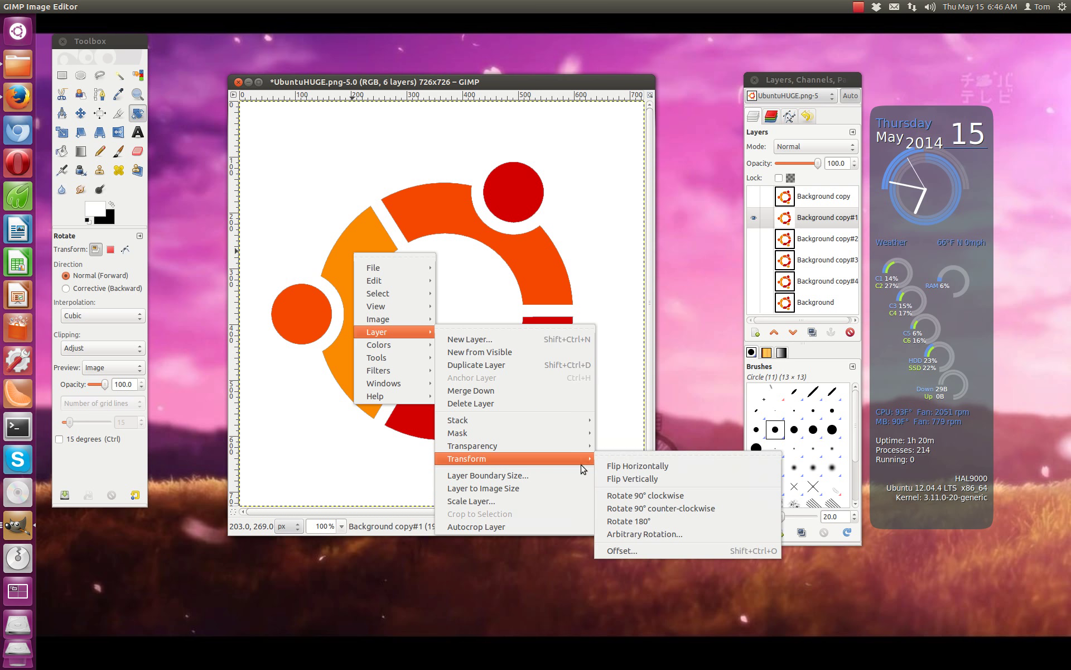
left_click(646, 534)
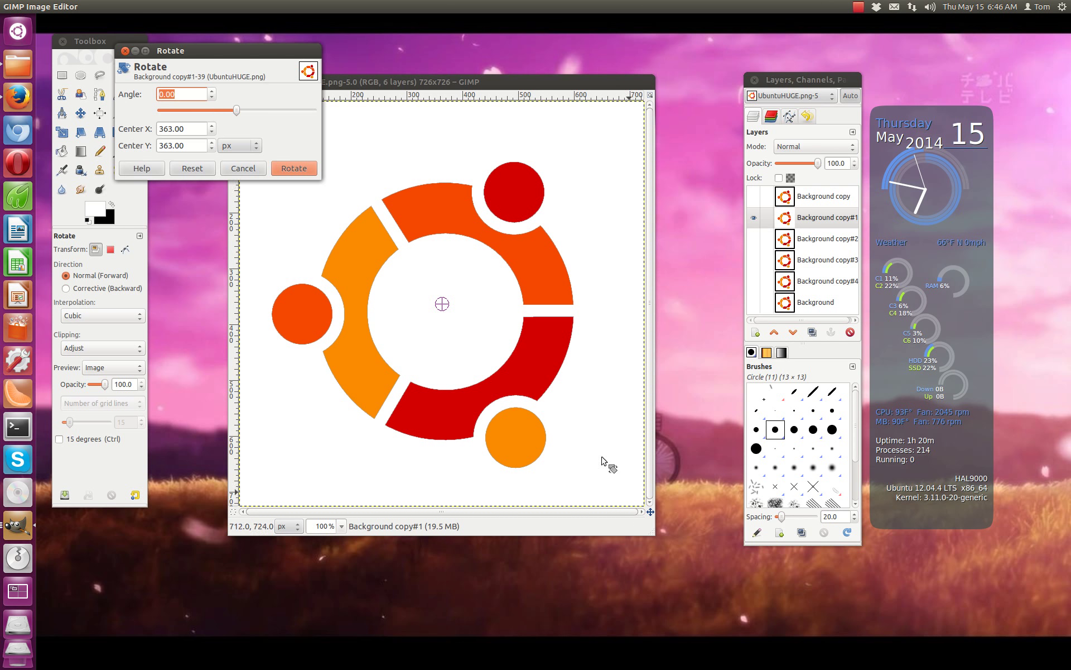
left_click(160, 94)
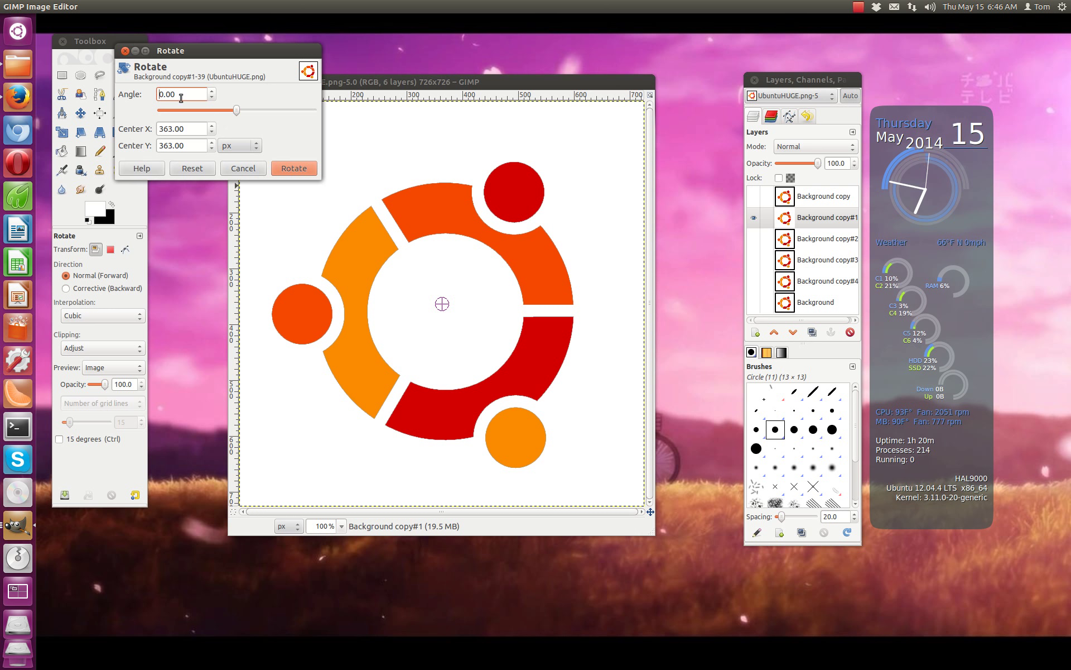
type("6")
left_click(292, 169)
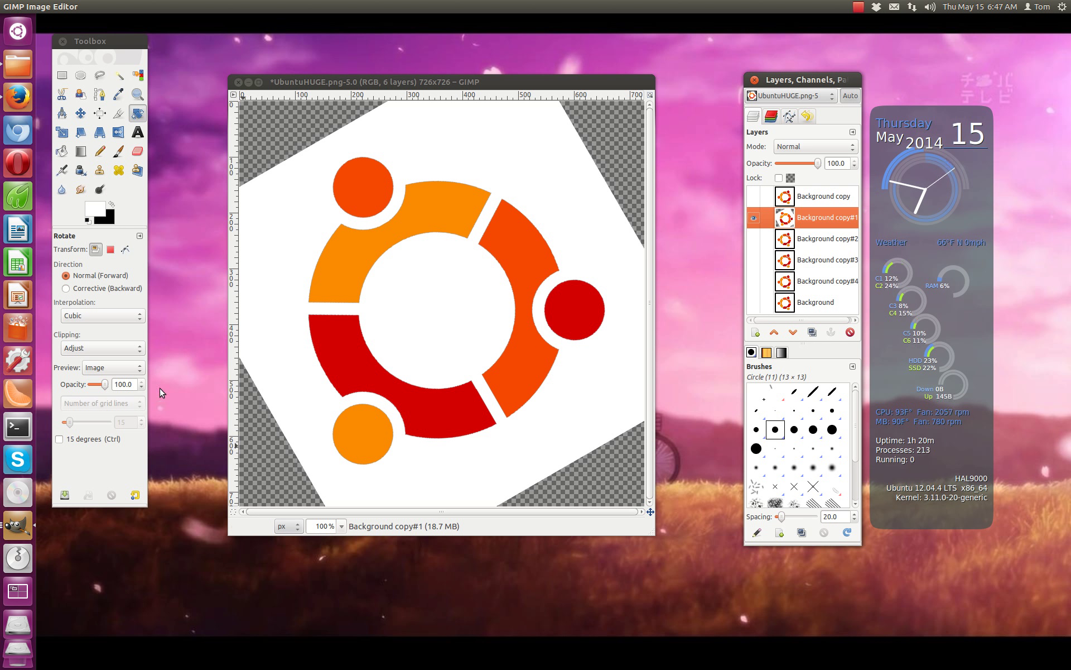
left_click(95, 210)
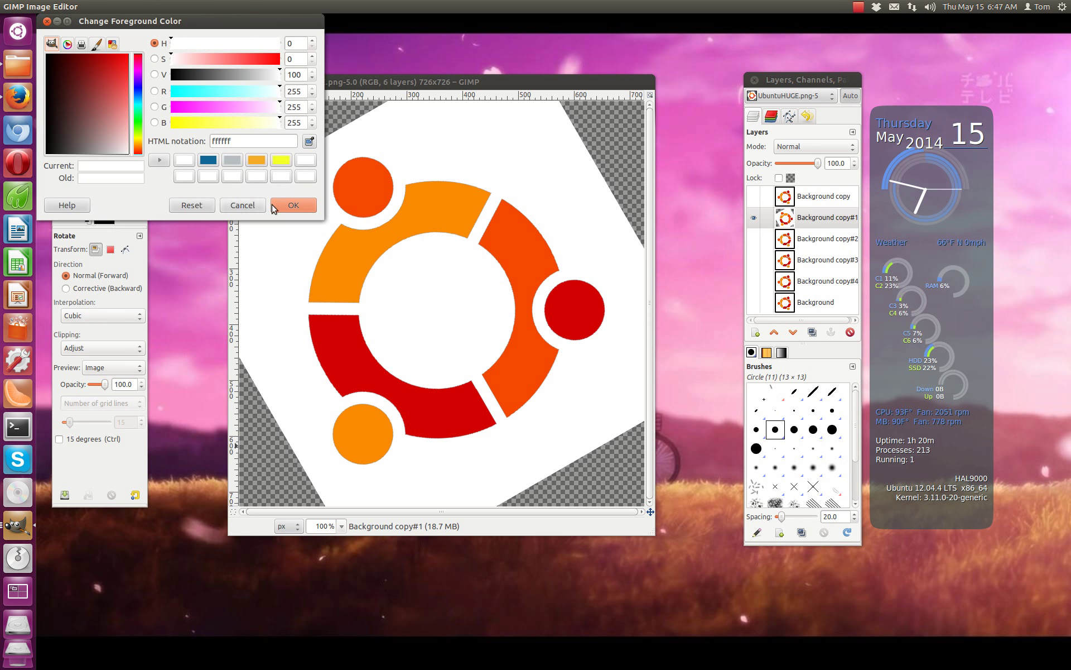
left_click(245, 206)
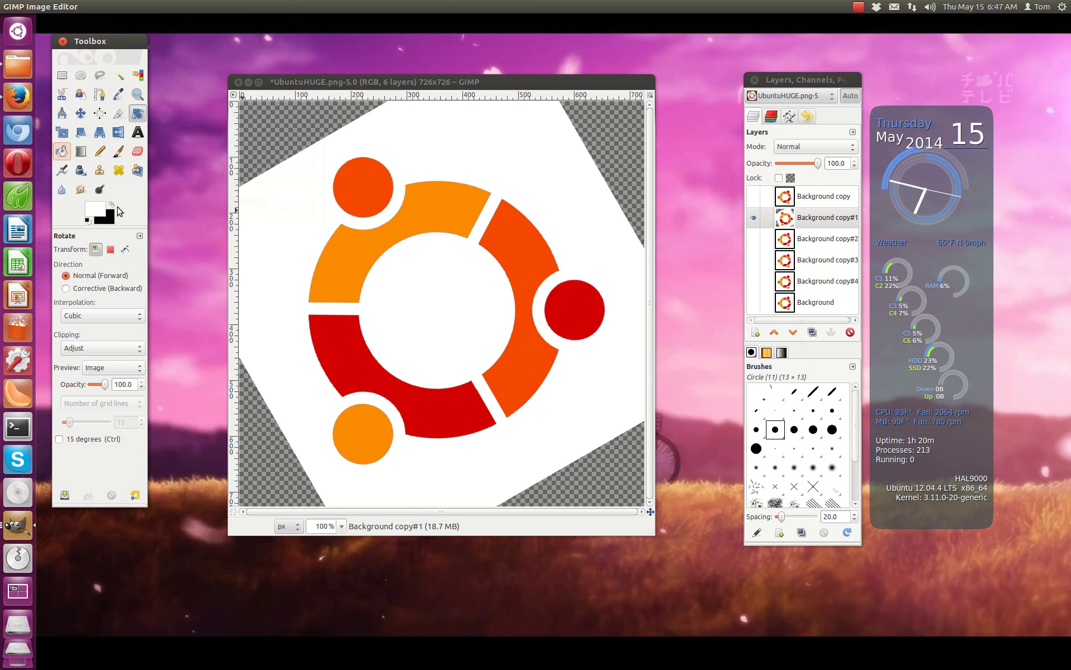
left_click(111, 206)
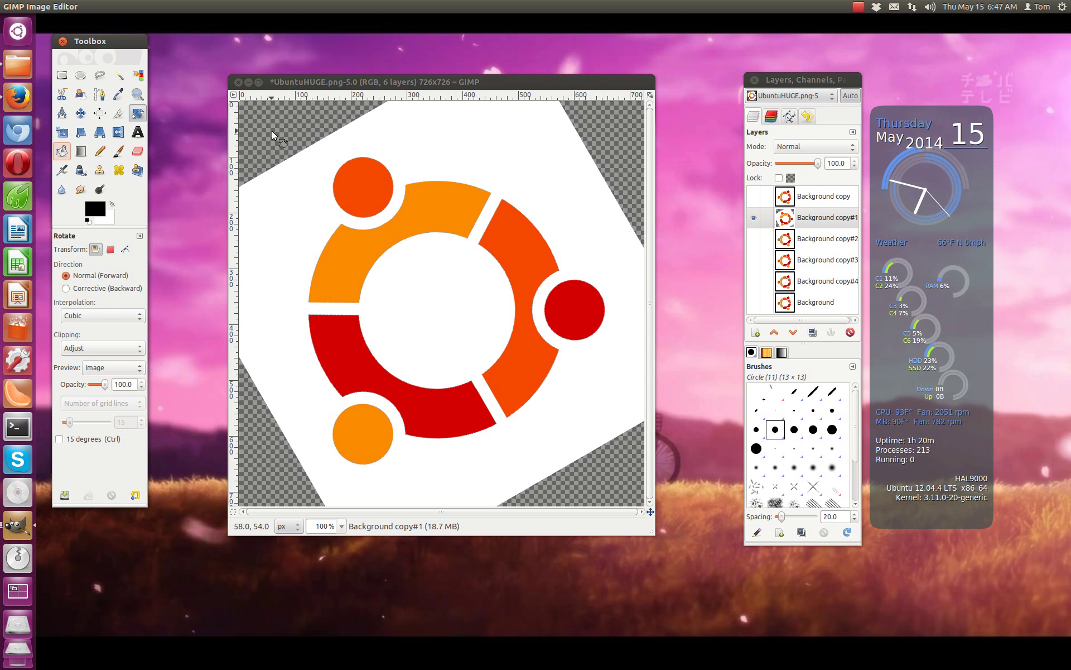
left_click(111, 205)
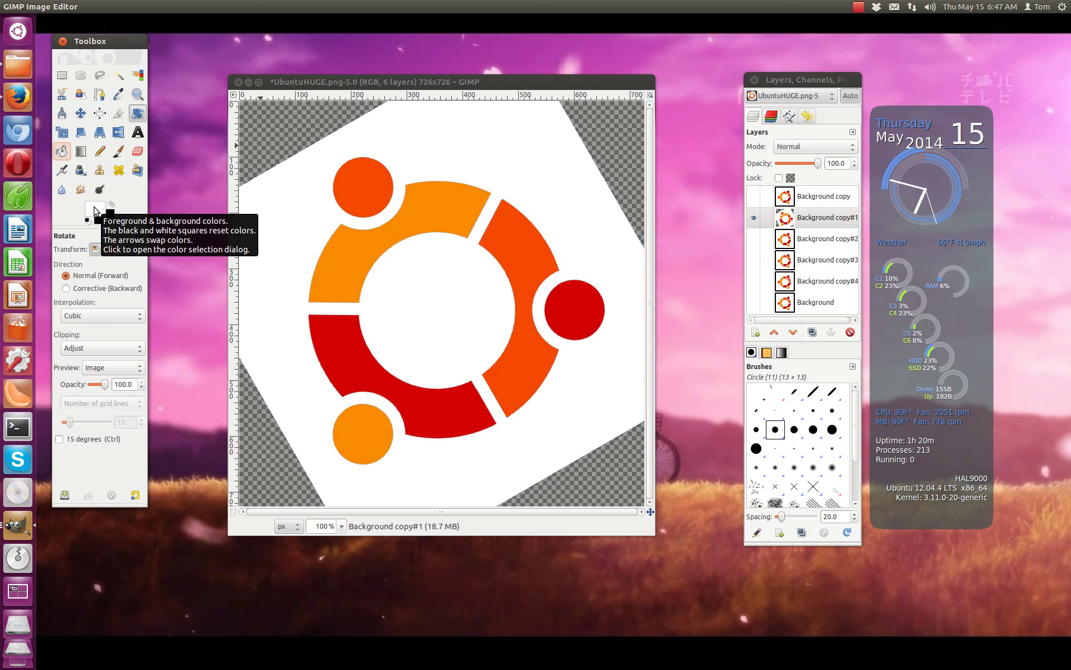
Fill the transparent corners of the Background copy#1 layer with white (ffffff) using Bucket Fill
left_click(94, 211)
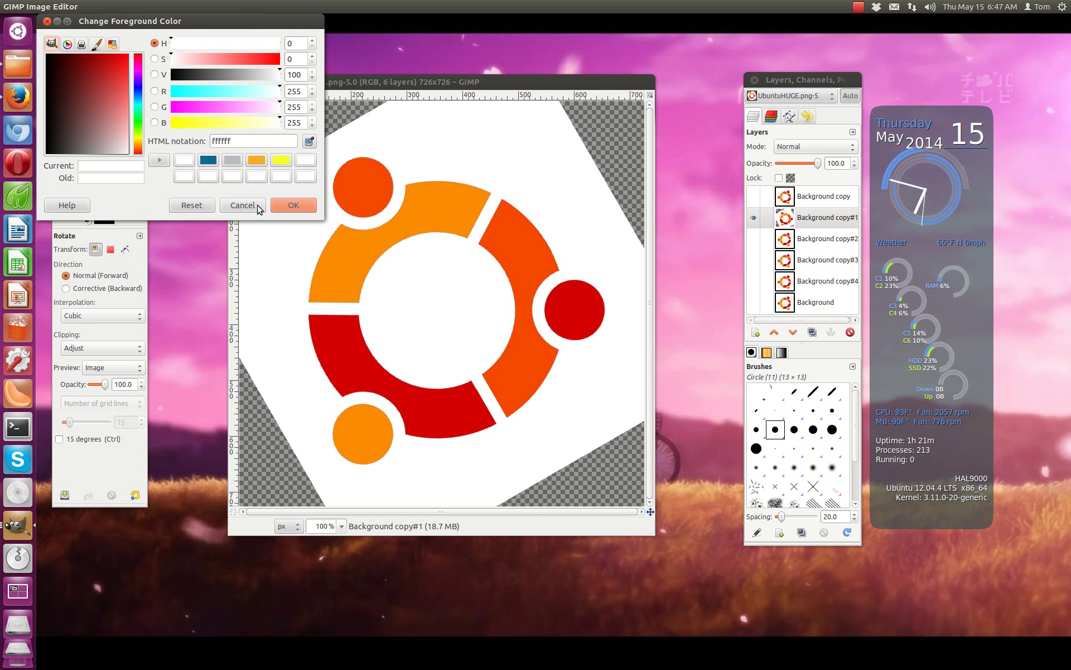
left_click(289, 207)
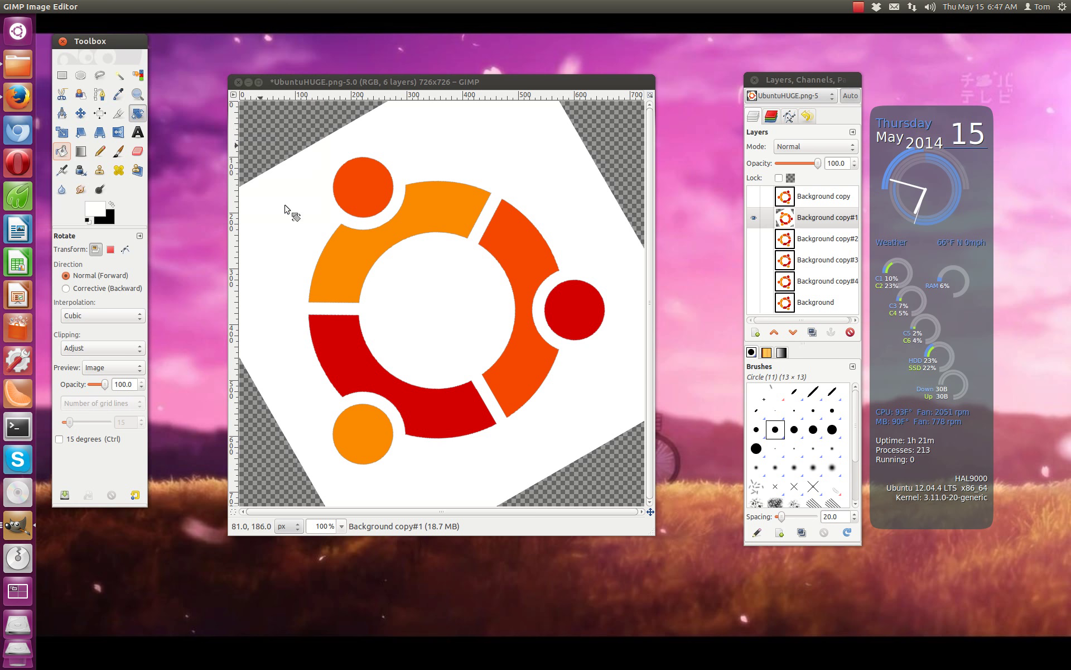
left_click(278, 124)
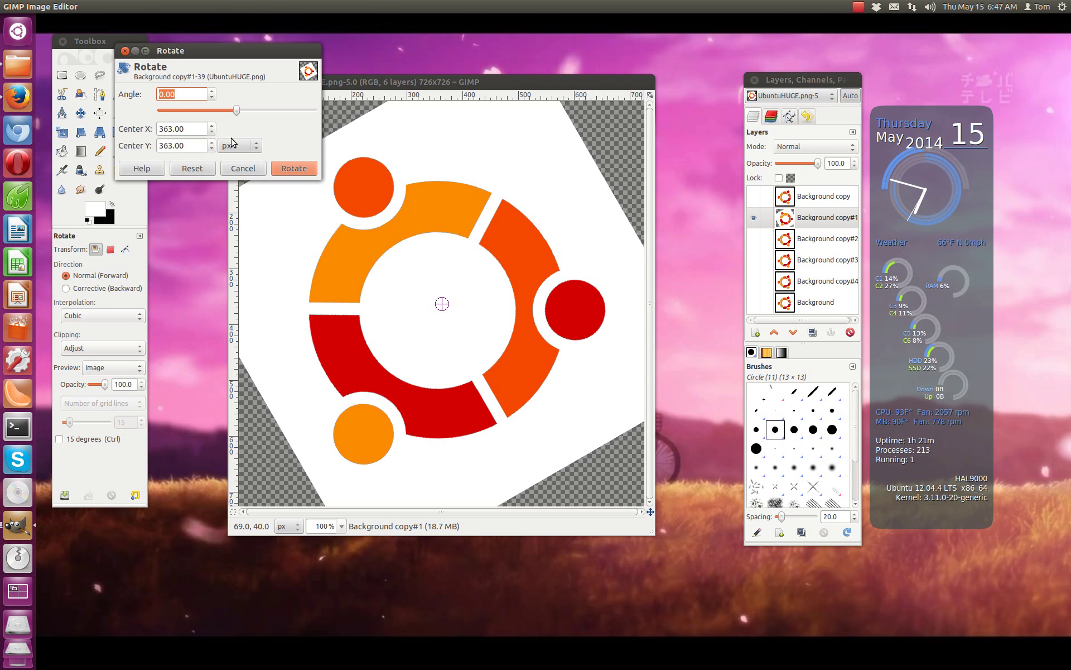
left_click(261, 172)
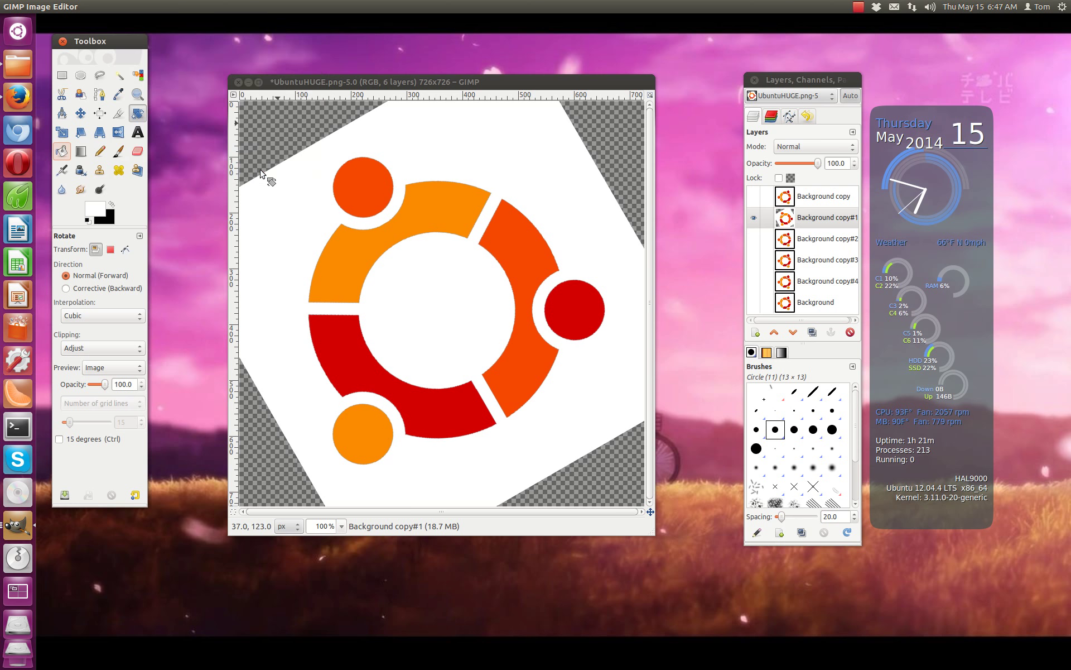
left_click(61, 152)
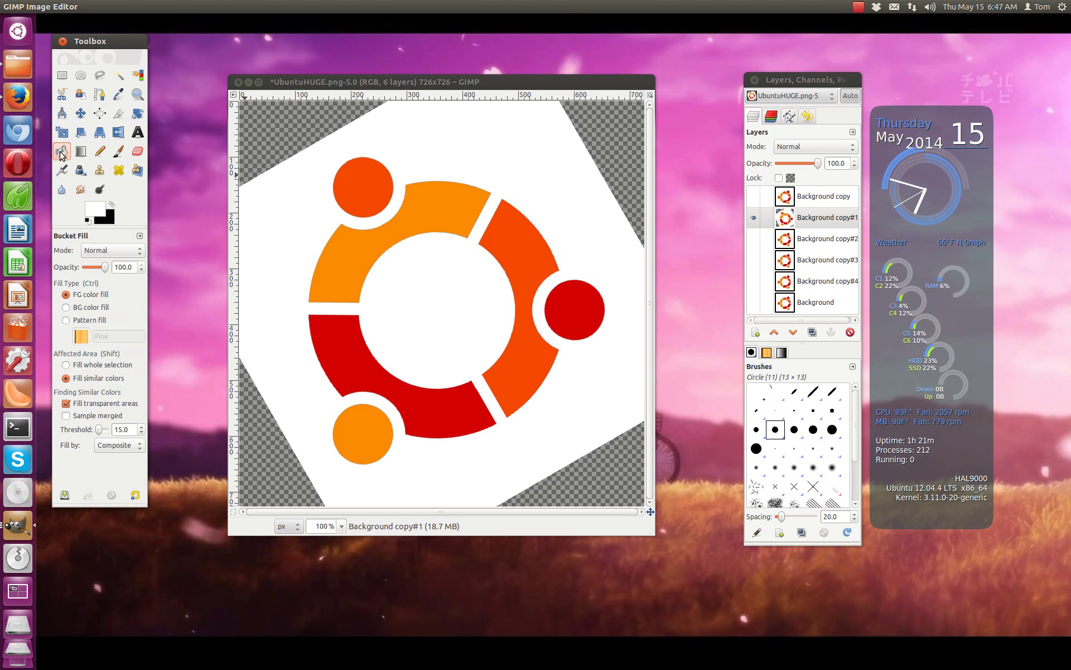
left_click(284, 123)
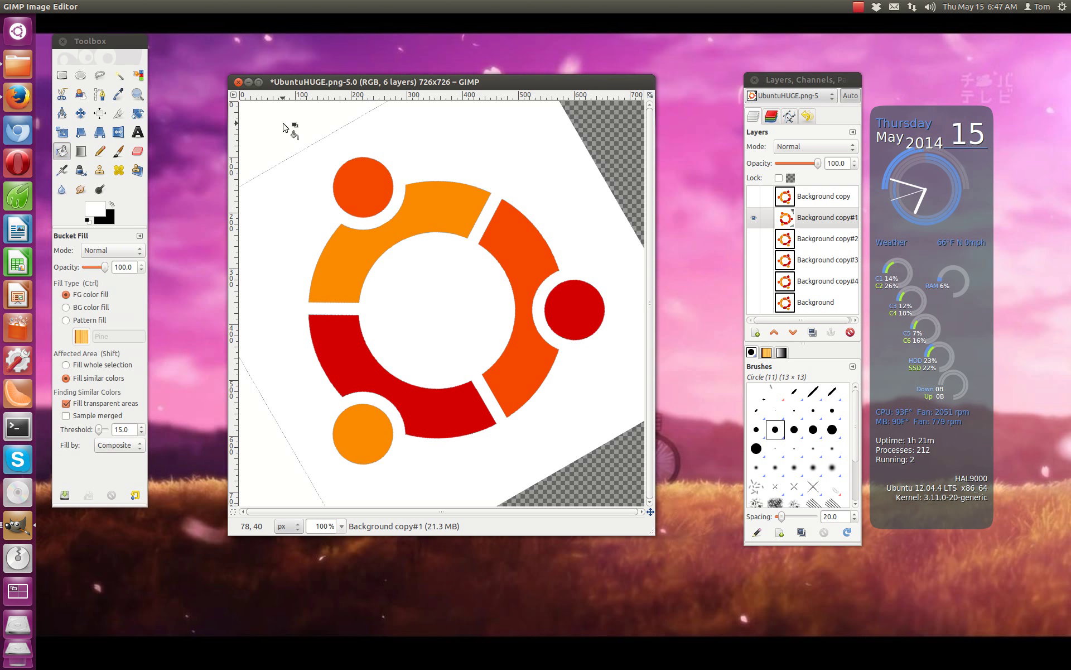
left_click(601, 122)
left_click(606, 474)
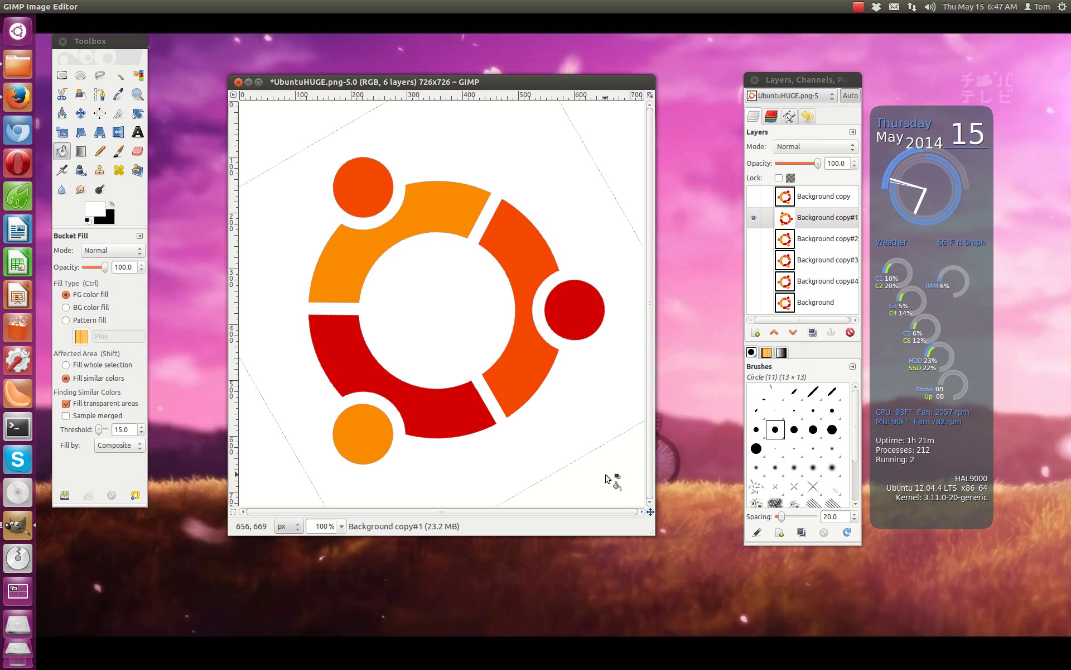
Hide the Background copy#1 layer and show Background copy#2
left_click(753, 219)
left_click(754, 238)
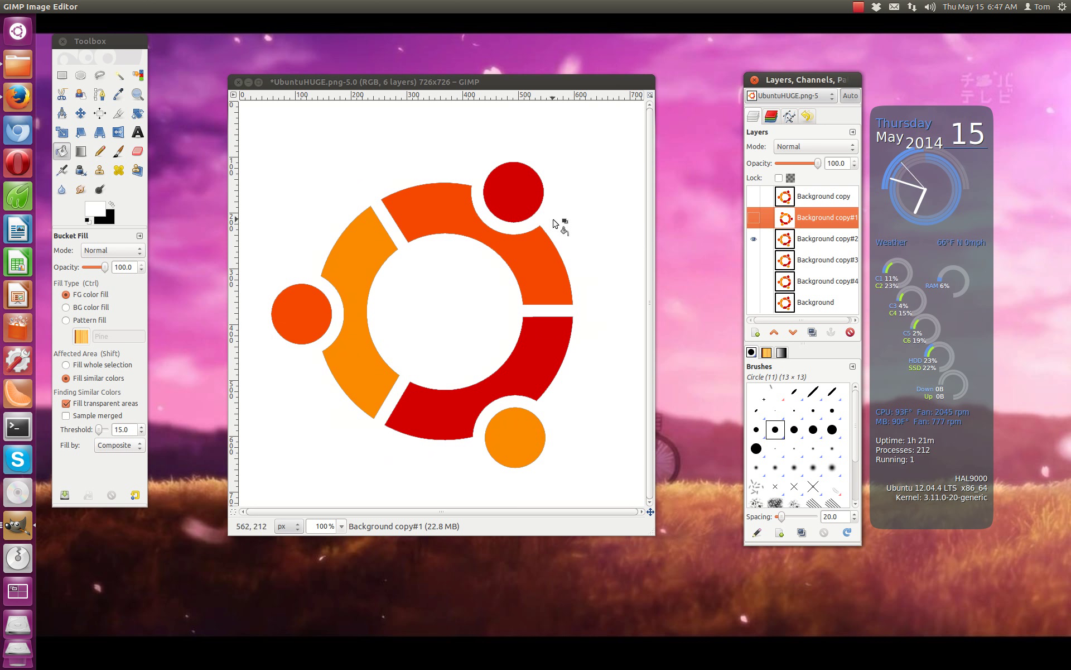
right_click(442, 317)
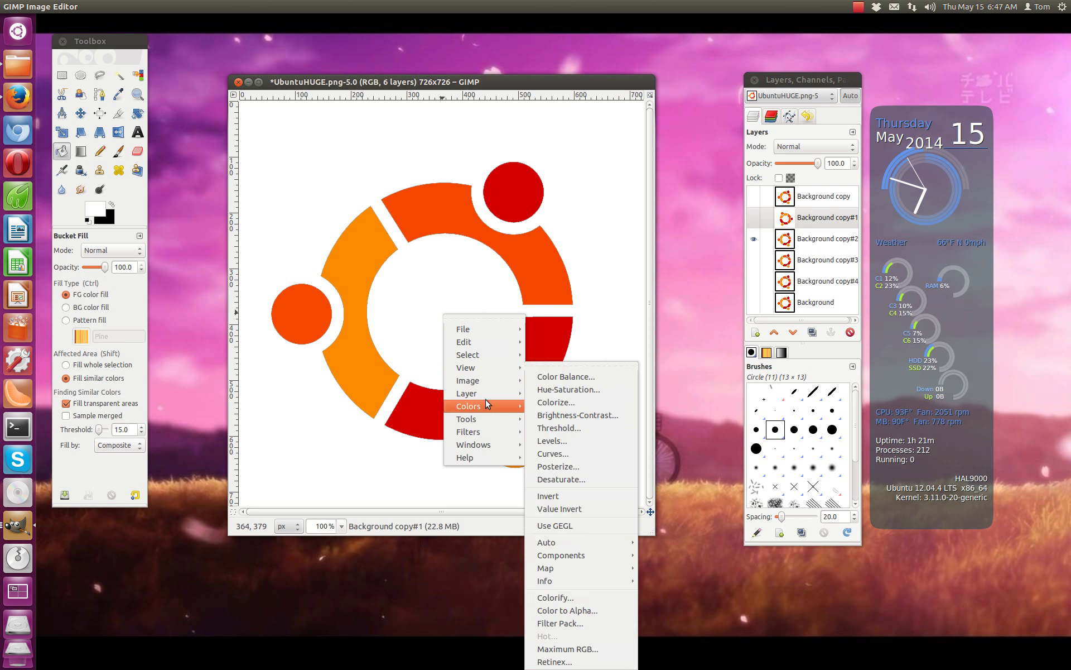
mouse_move(491, 398)
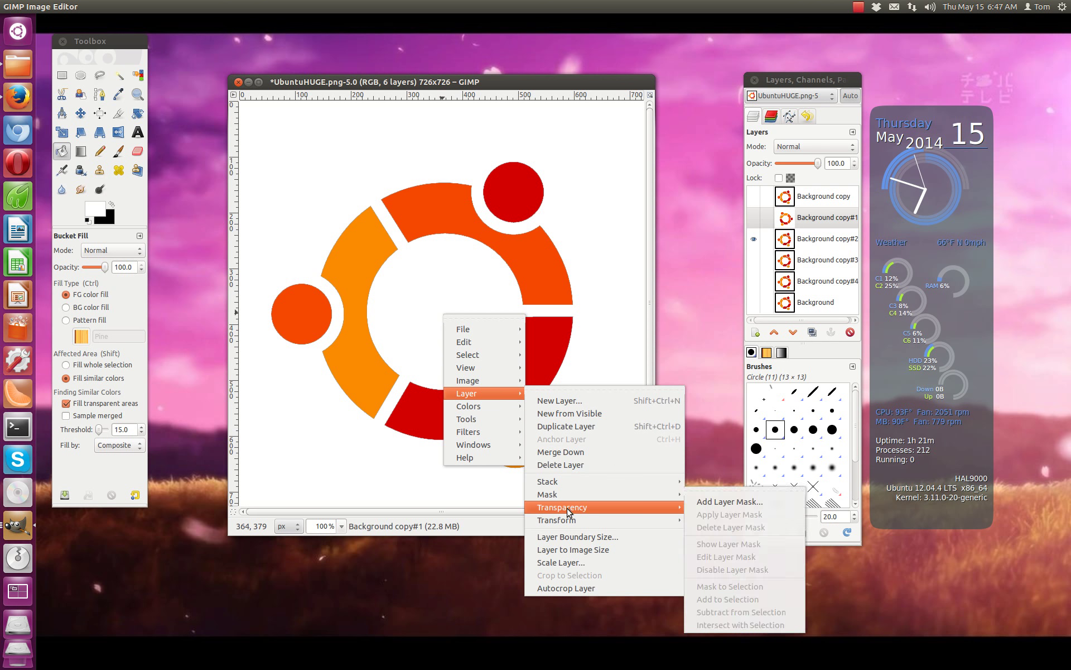
mouse_move(616, 524)
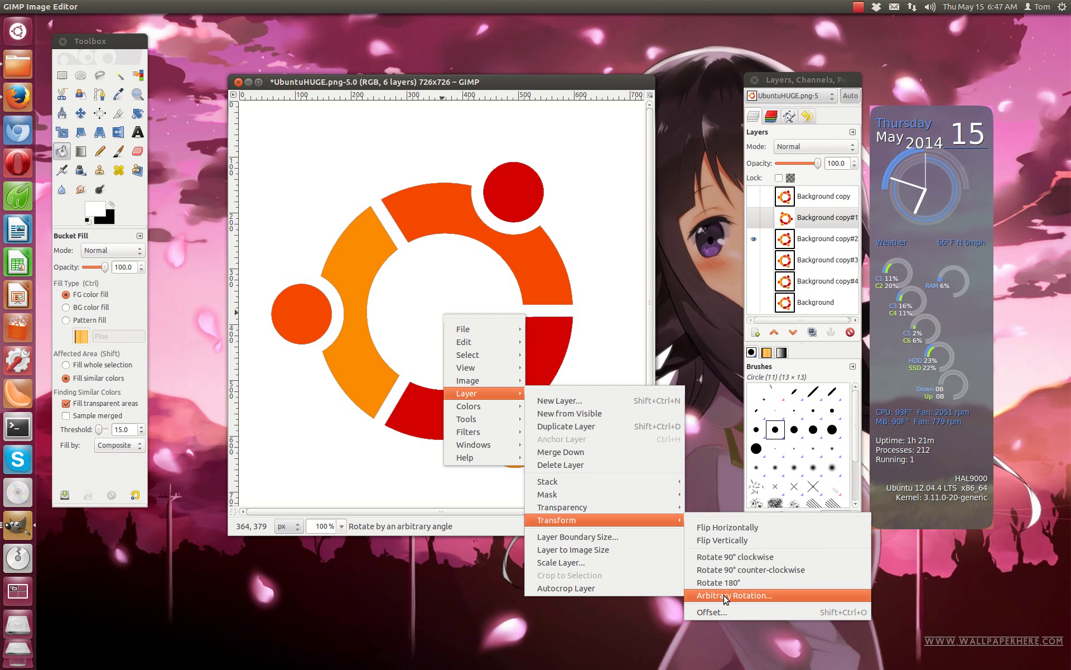
left_click(724, 596)
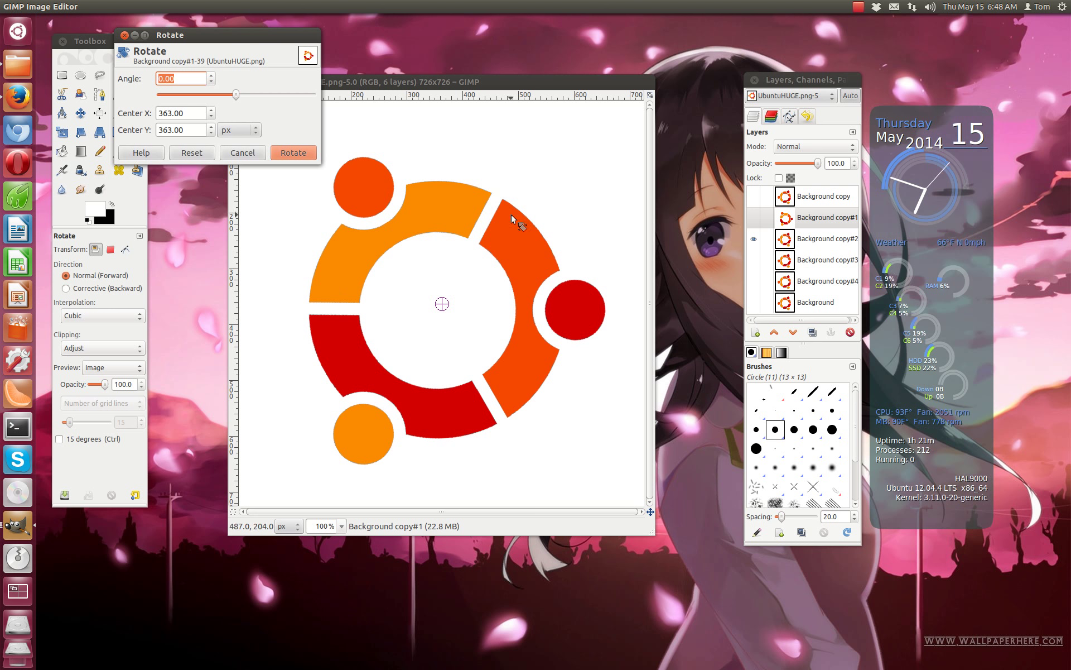
left_click(234, 153)
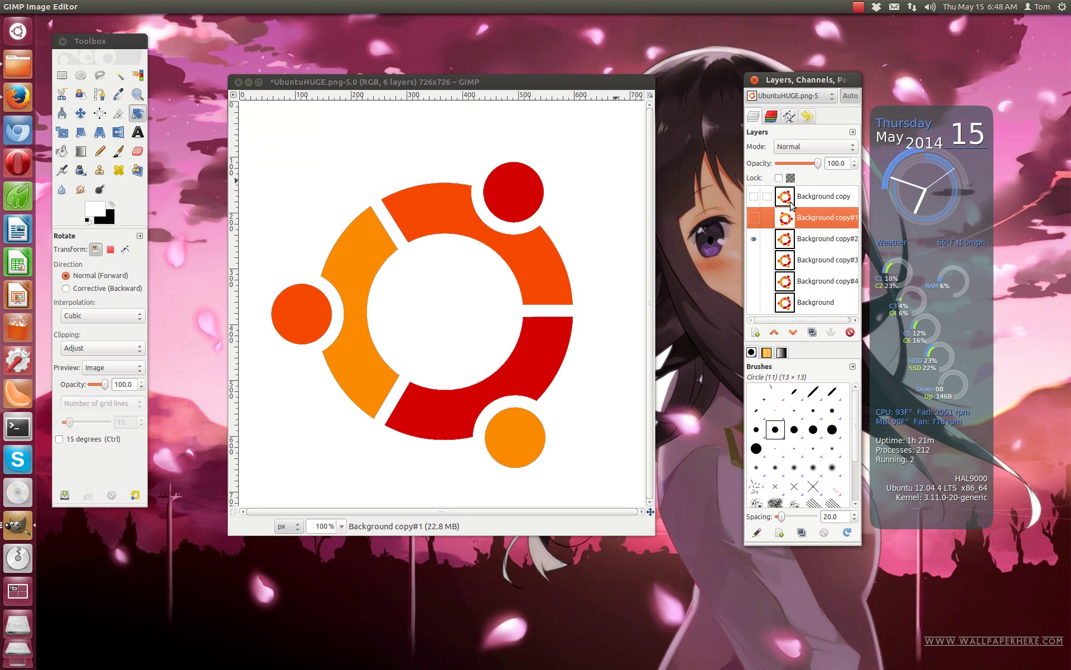
Rotate the Background copy#2 layer by 120 degrees about its centre
left_click(819, 239)
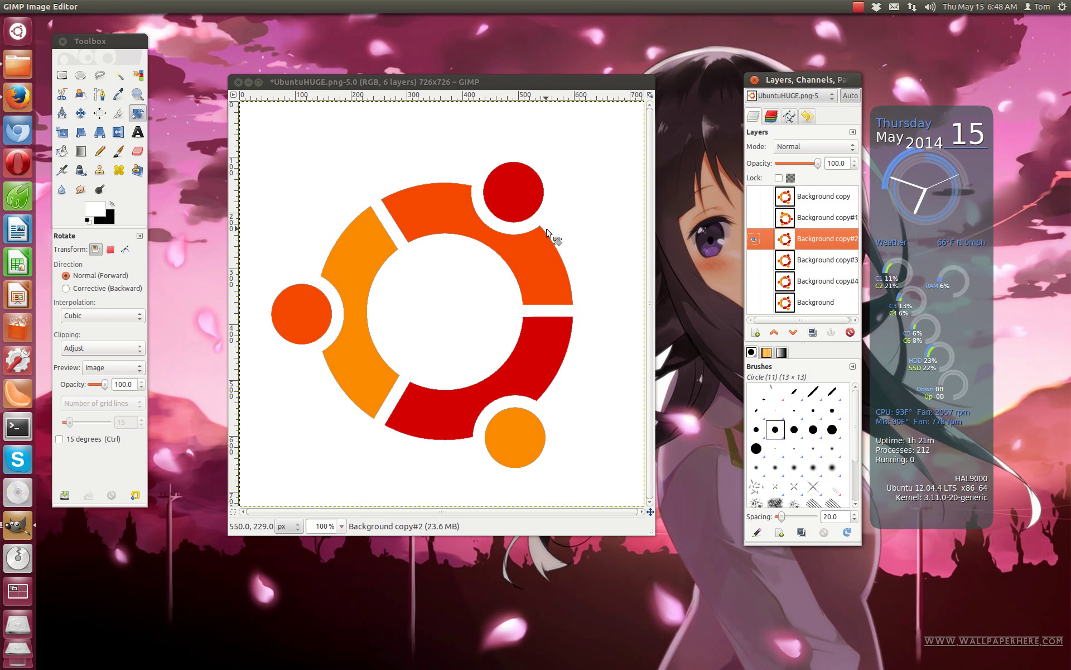
right_click(399, 279)
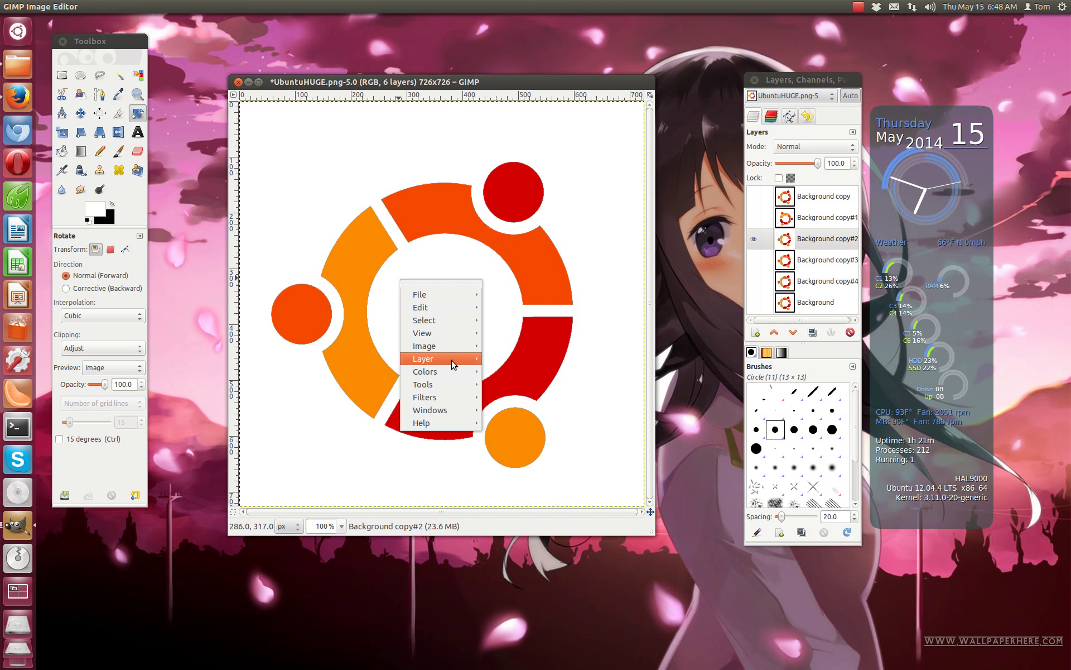
mouse_move(446, 358)
mouse_move(555, 485)
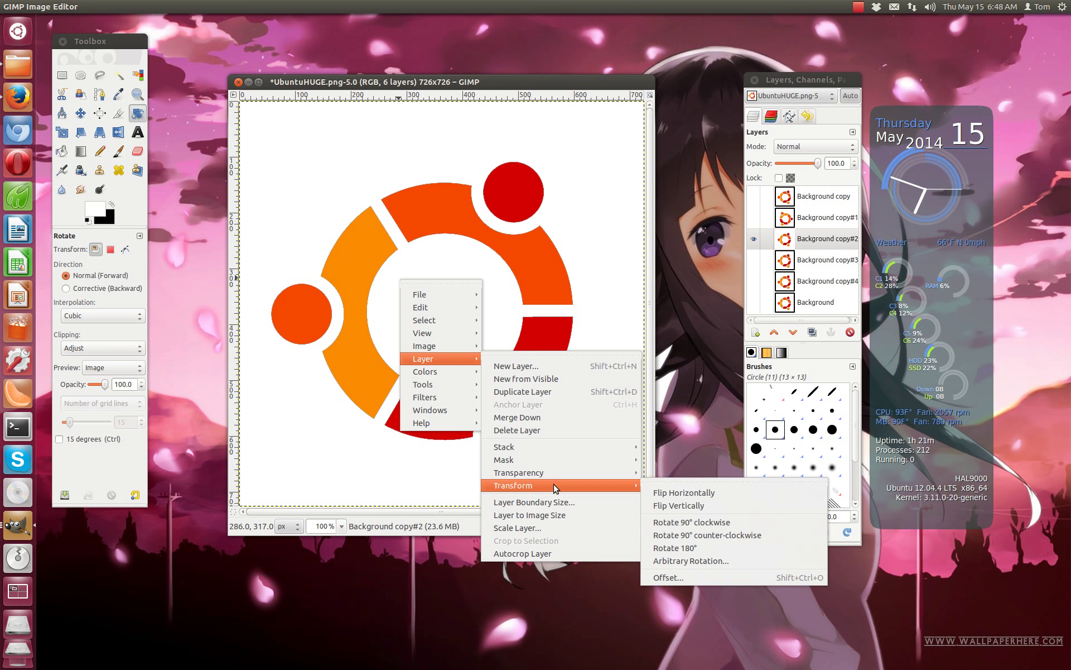
left_click(707, 561)
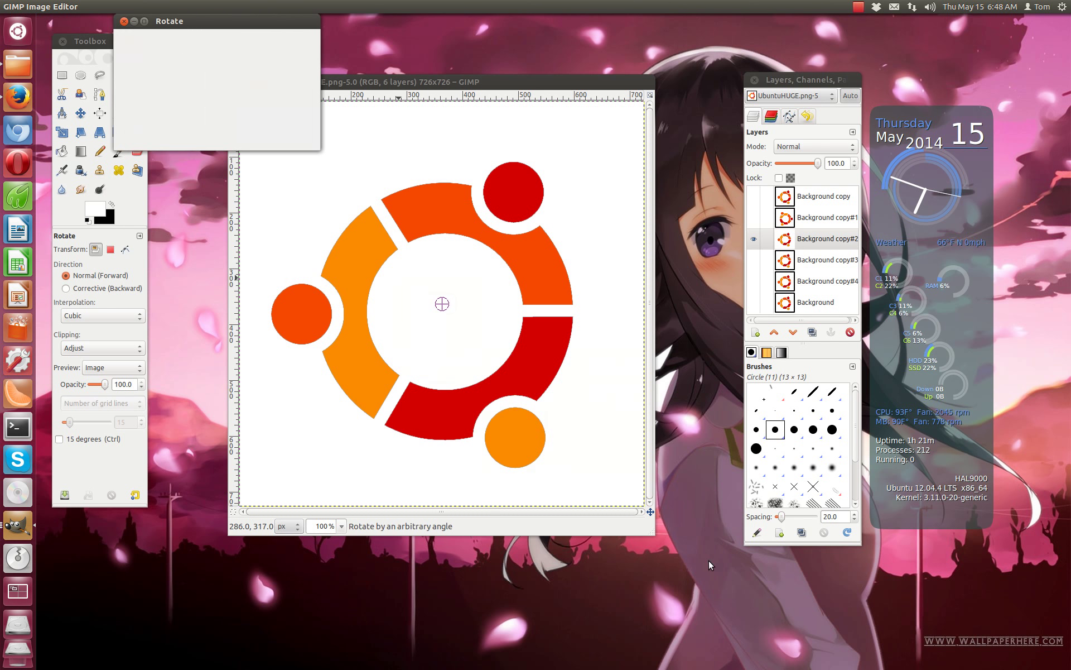
left_click(159, 64)
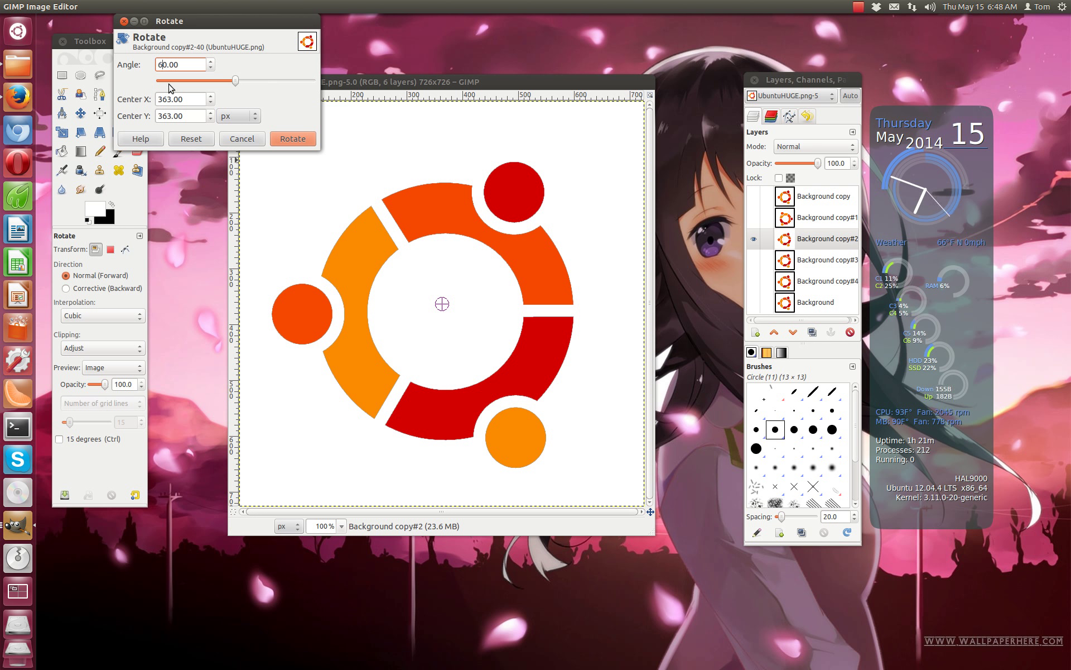
type("1")
left_click(292, 138)
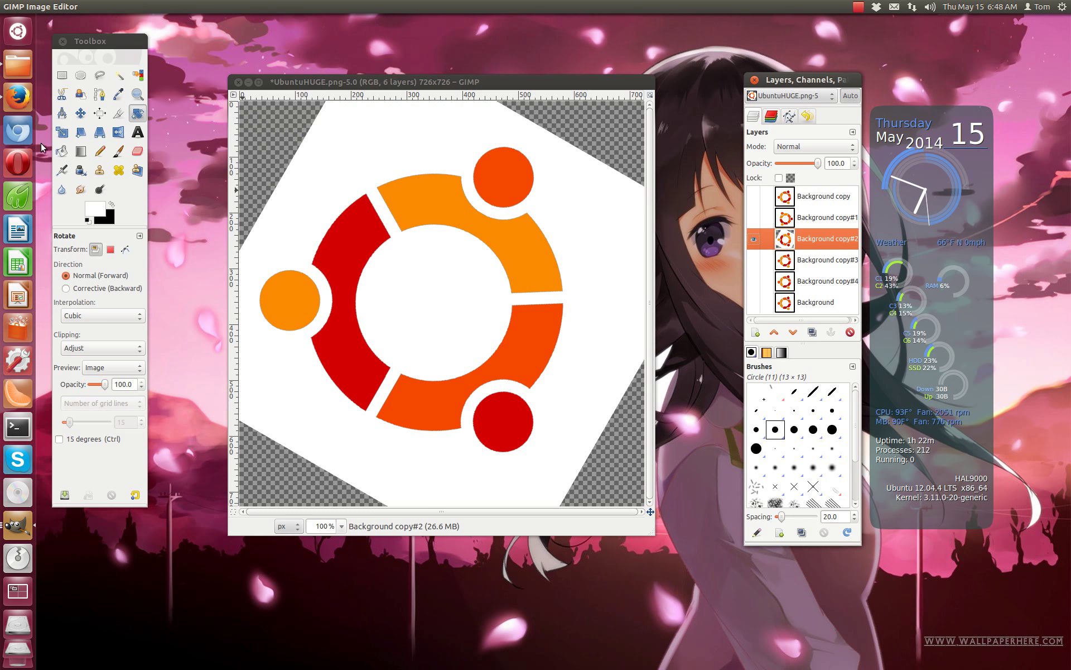
Fill the transparent corners of the Background copy#2 layer with white using Bucket Fill
left_click(62, 151)
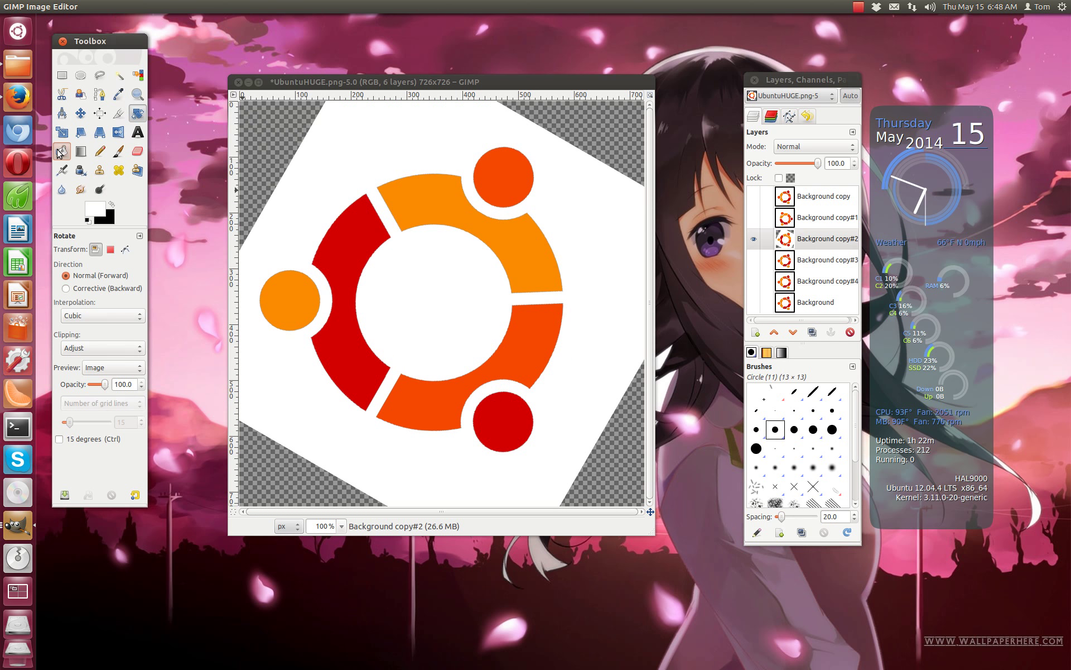
left_click(264, 140)
left_click(597, 125)
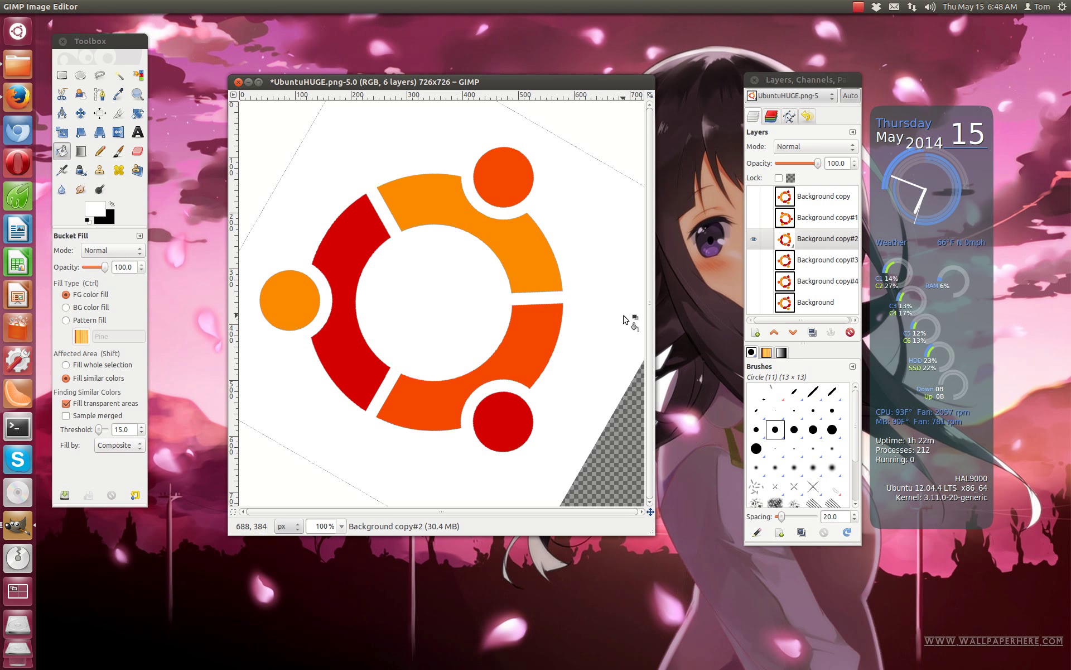
left_click(630, 421)
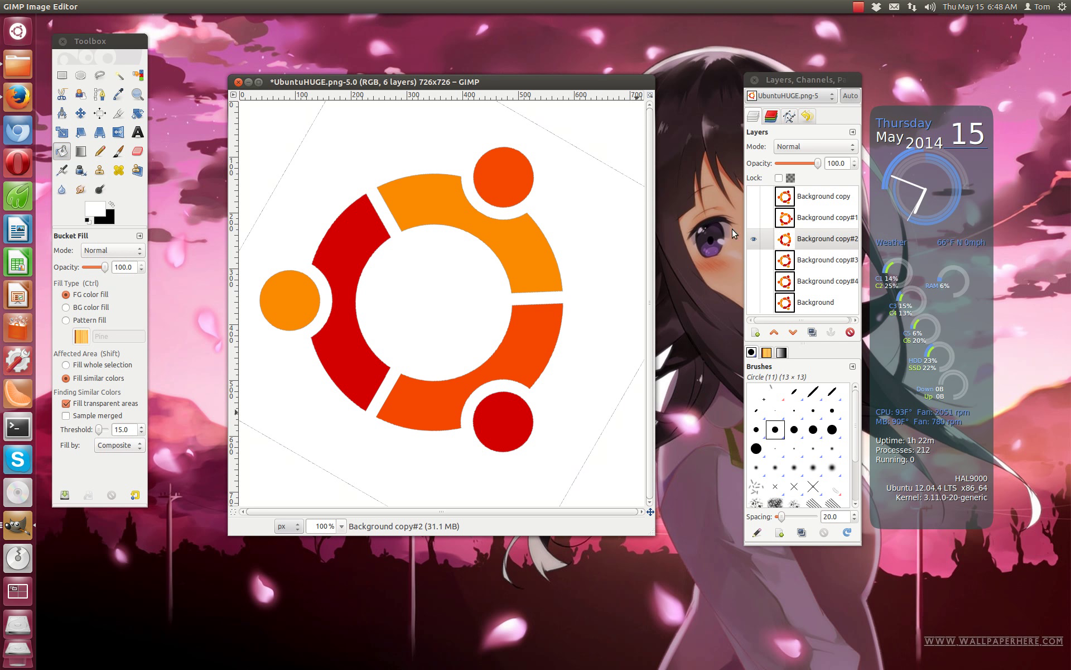
Make Background copy#3 the active, visible layer and hide Background copy#2
left_click(819, 256)
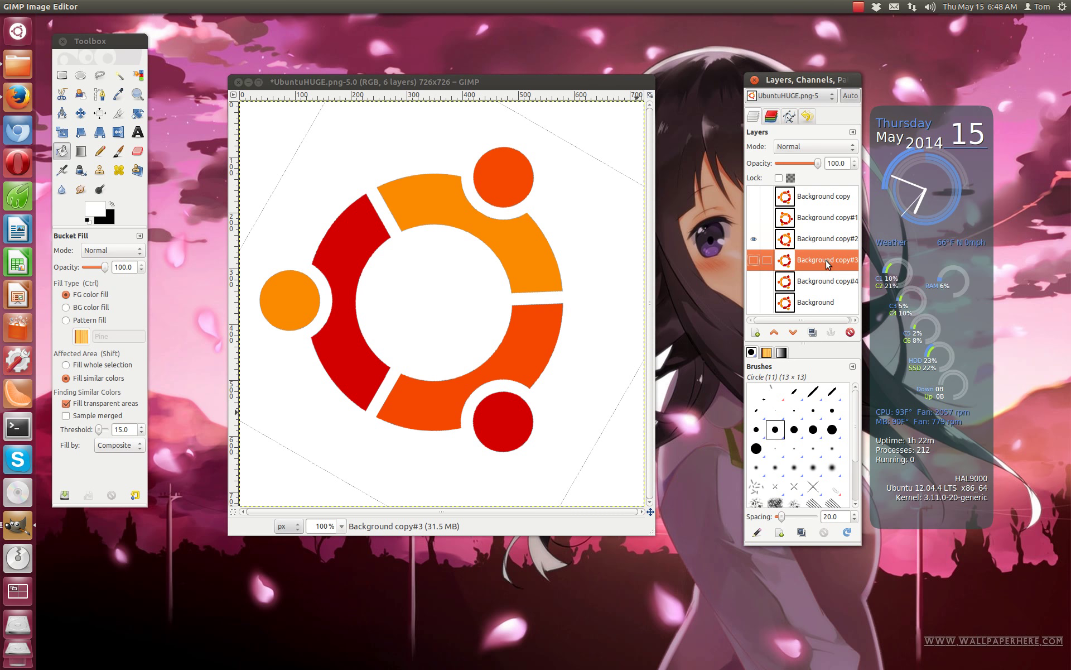
left_click(753, 240)
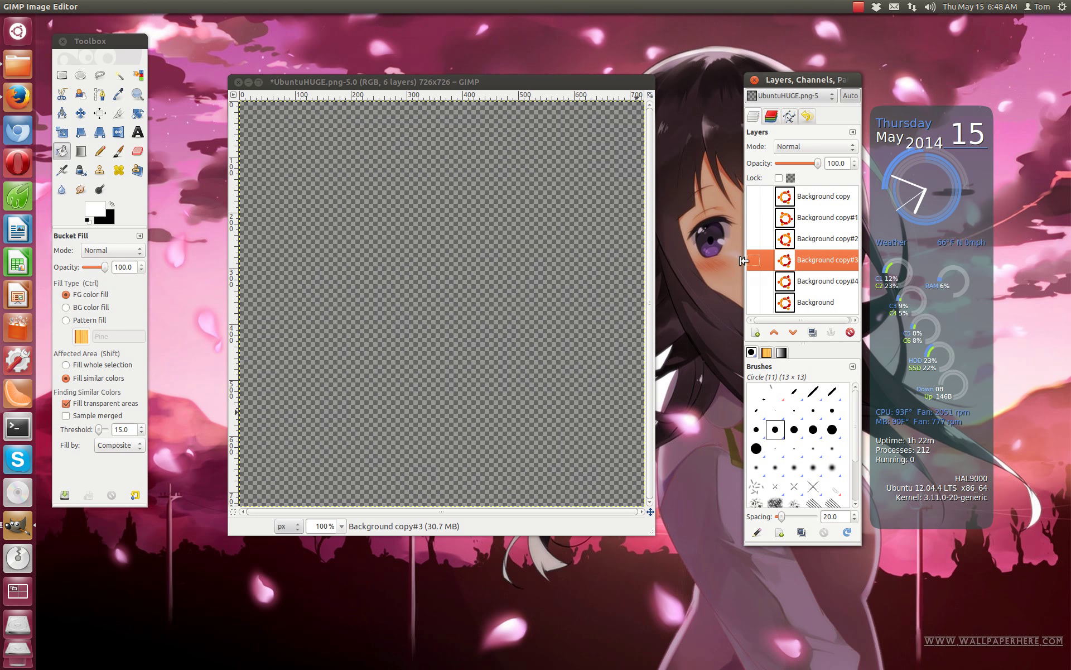
left_click(753, 260)
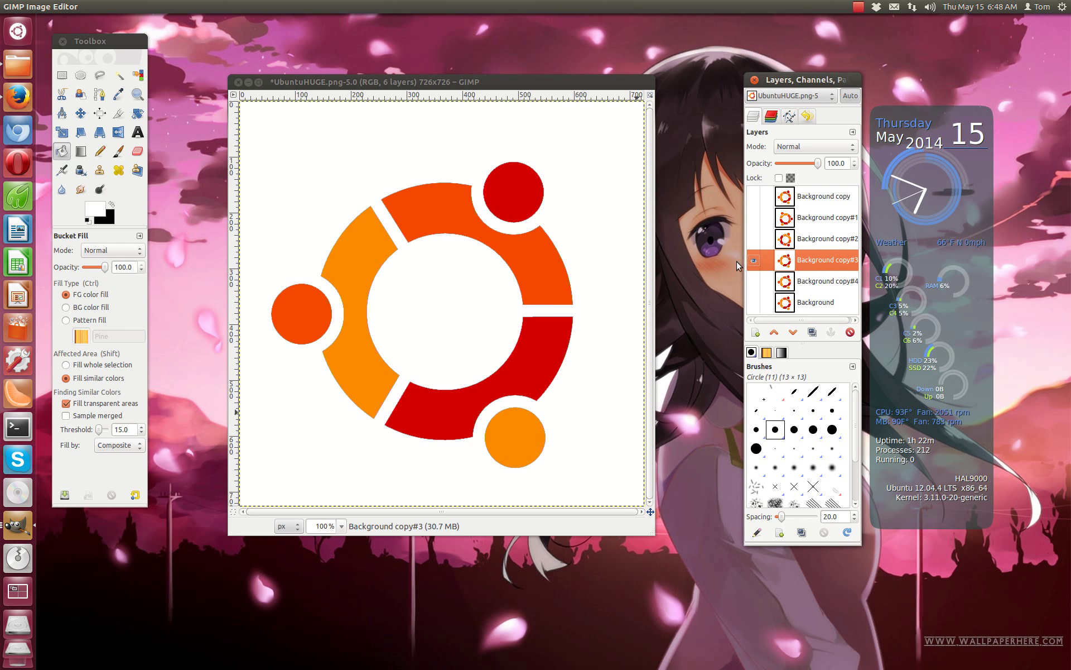
Rotate the Background copy#3 layer by 180 degrees about its centre
right_click(427, 274)
mouse_move(463, 354)
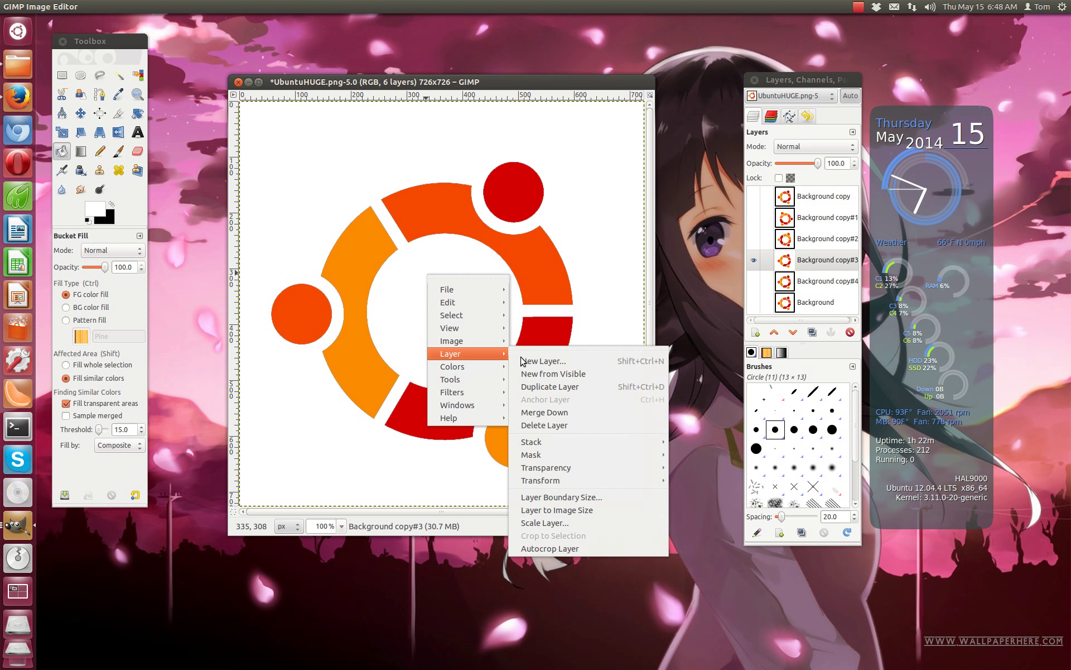
mouse_move(597, 480)
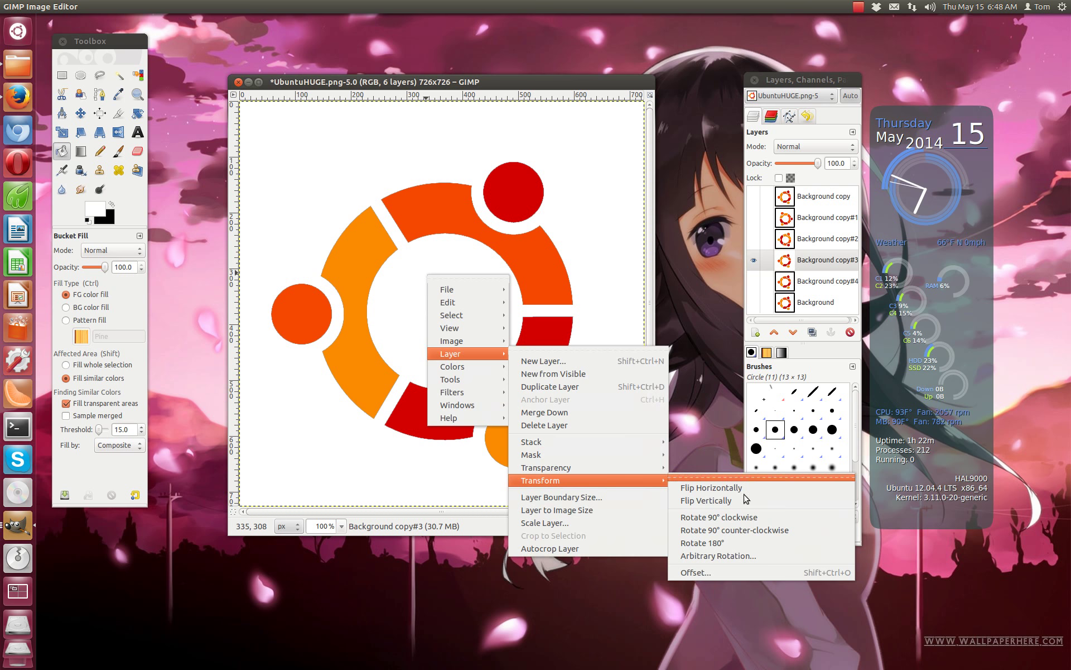
left_click(748, 555)
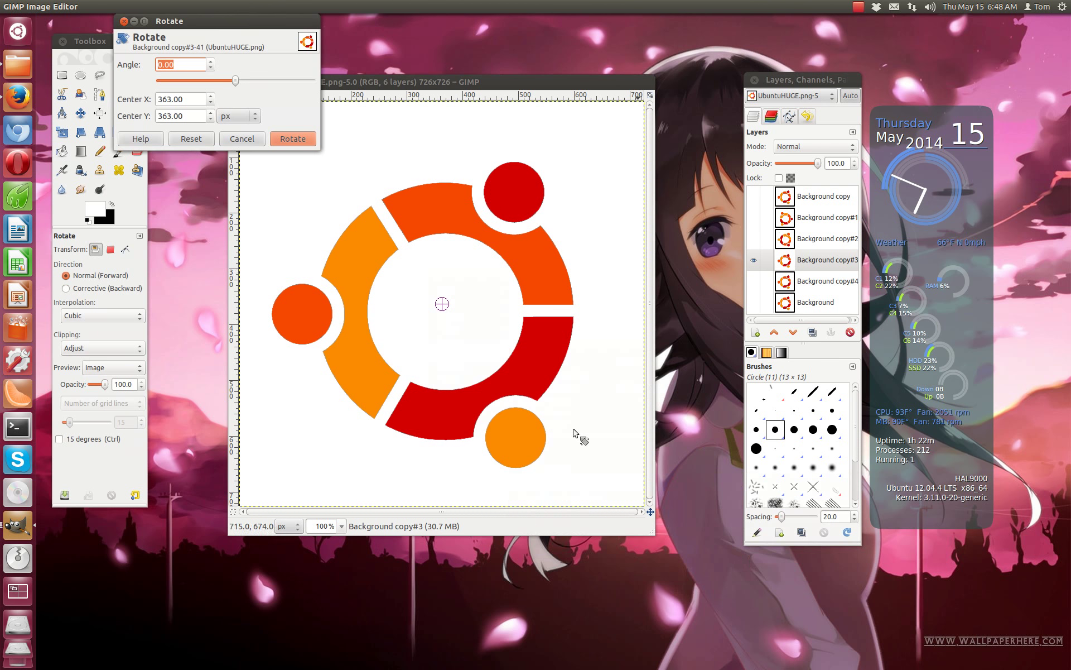
left_click(158, 65)
type("18")
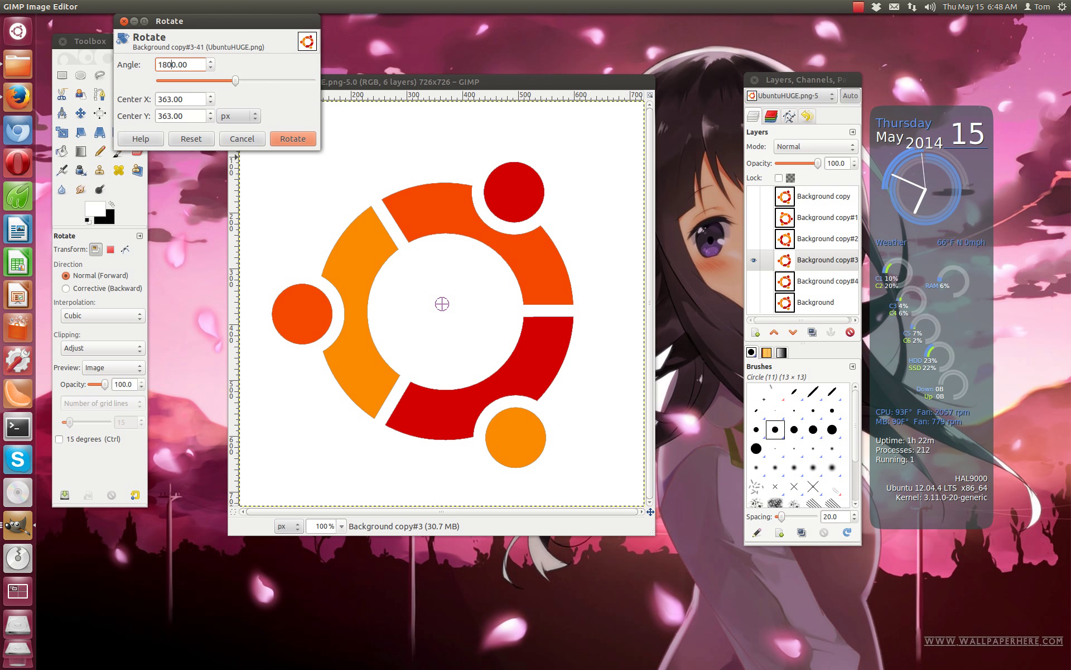
left_click(305, 143)
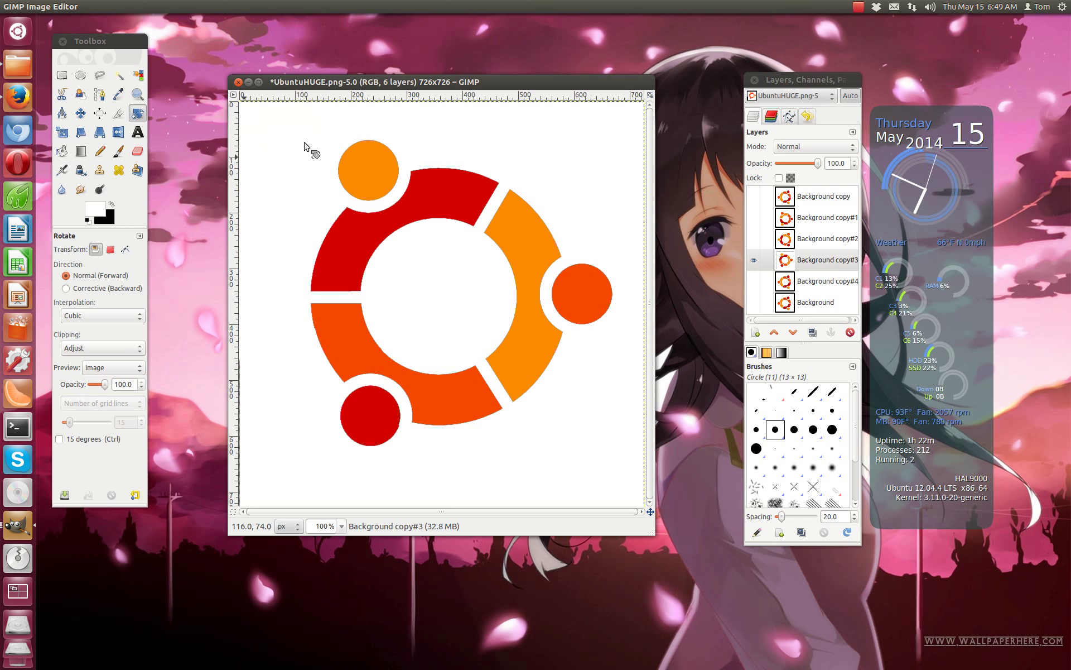
Make Background copy#4 the active, visible layer and hide Background copy#3
left_click(826, 260)
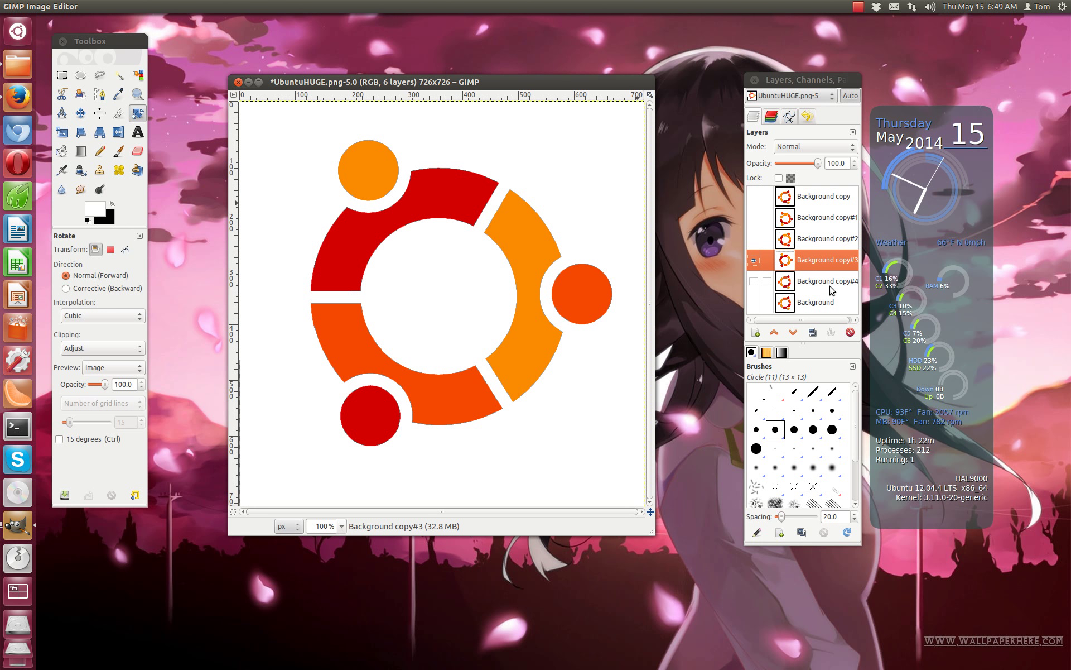
left_click(831, 287)
left_click(754, 282)
left_click(754, 260)
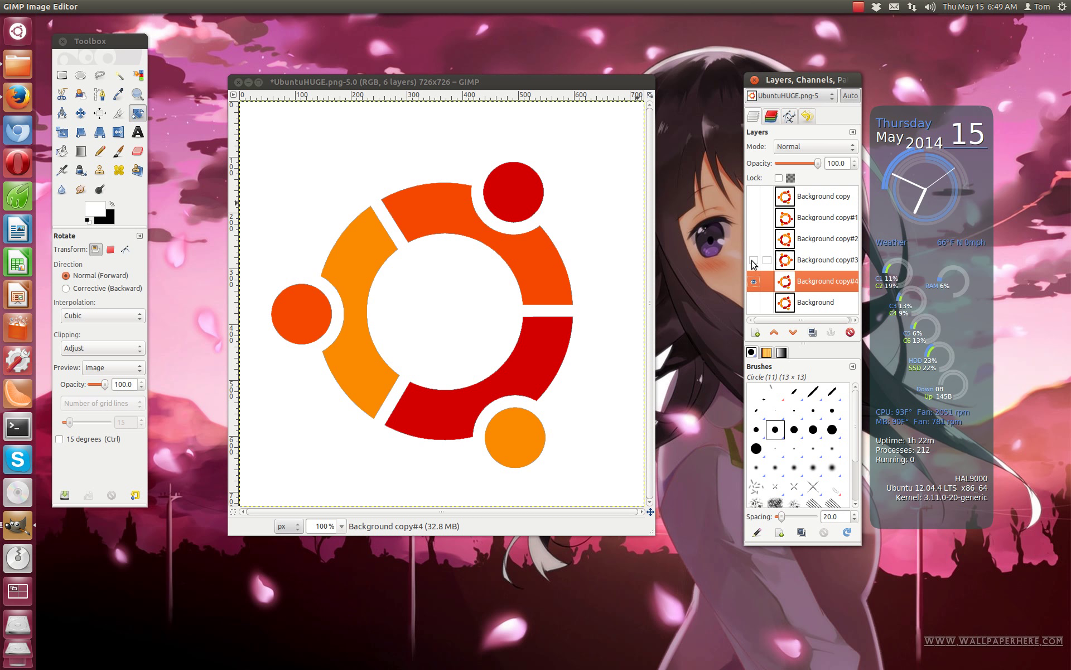
Rotate the Background copy#4 layer about its centre, entering an angle of 240 degrees
right_click(414, 282)
mouse_move(463, 363)
mouse_move(593, 496)
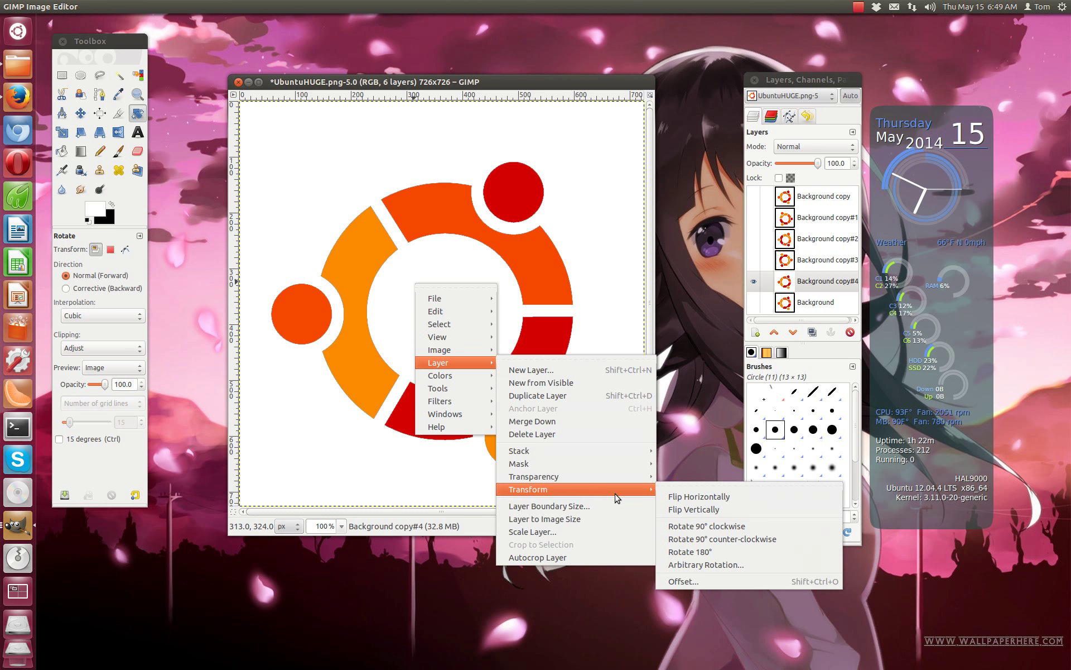
left_click(695, 564)
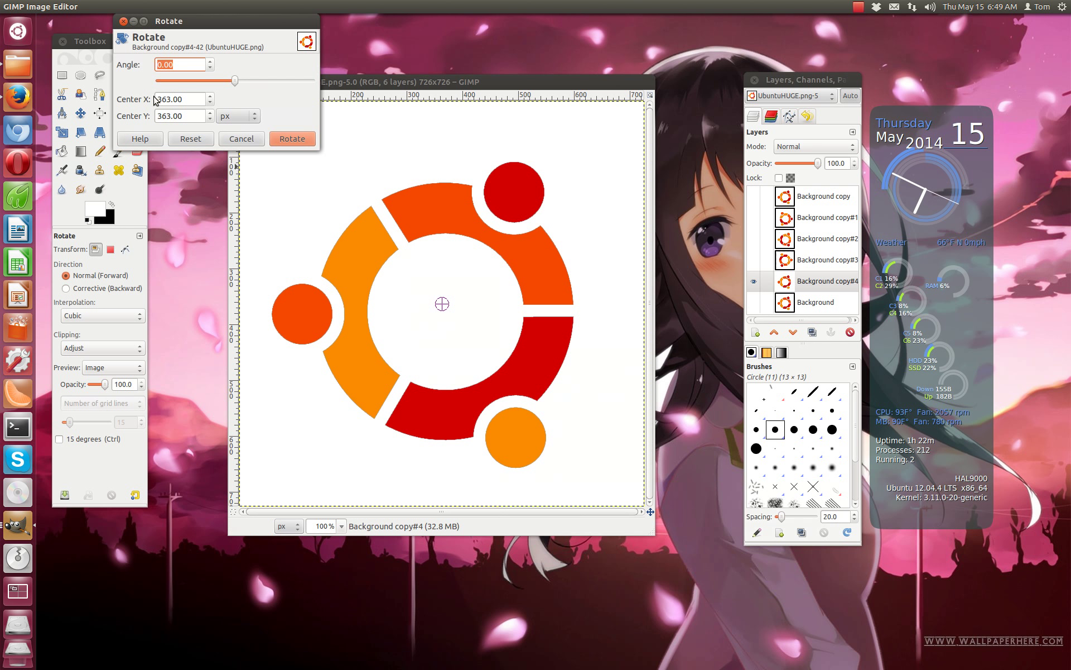
left_click(158, 62)
type("24")
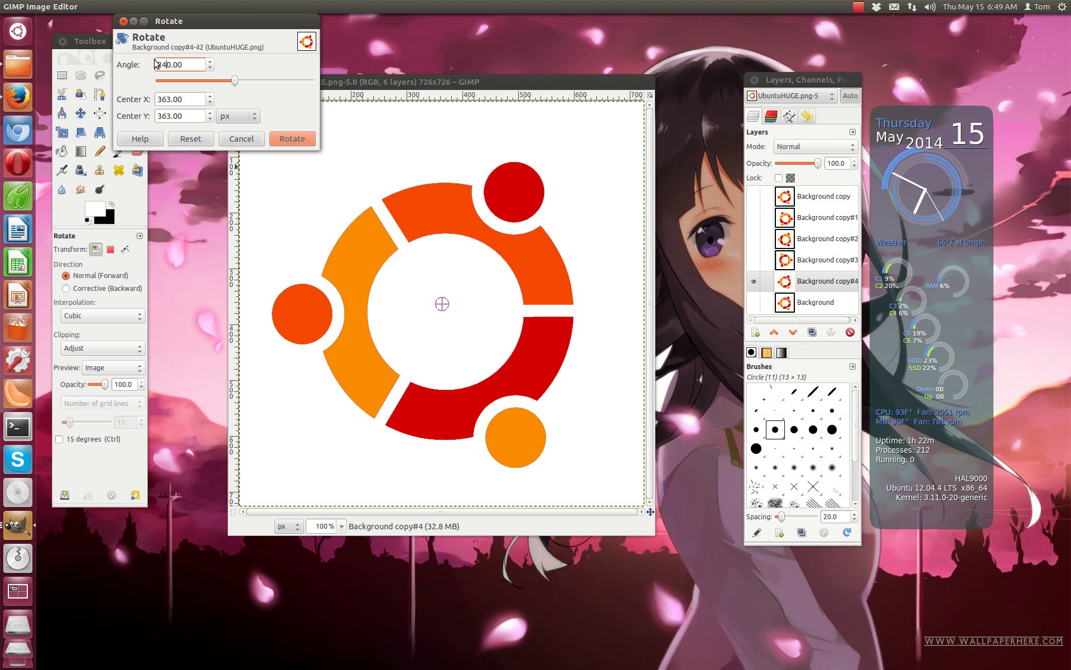
left_click(294, 140)
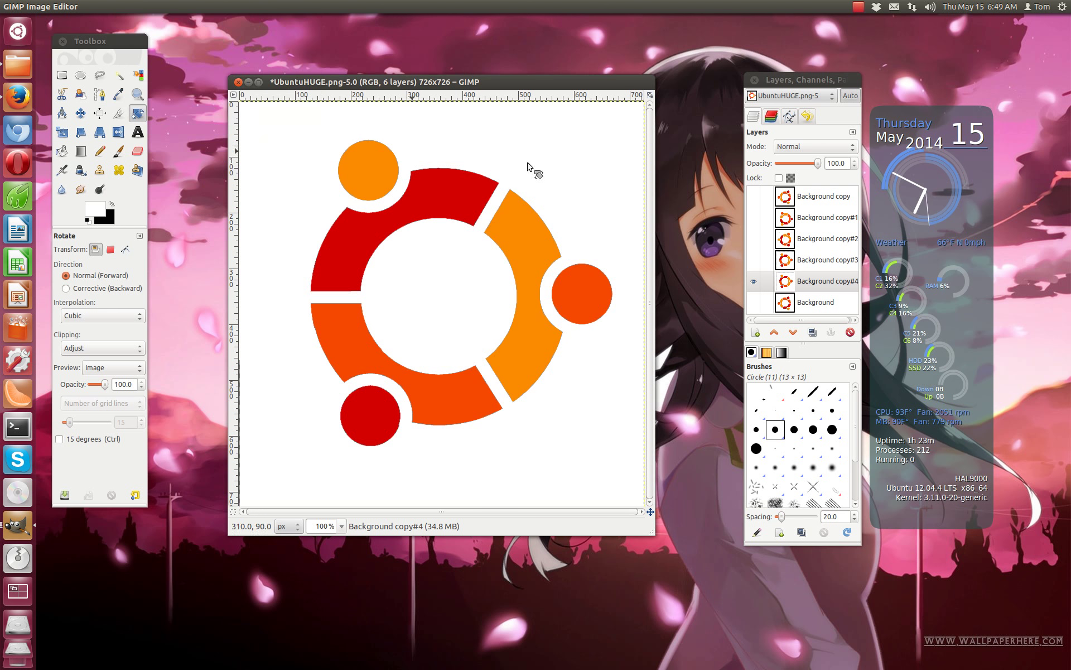
Make the Background layer active and visible, and hide Background copy#4
left_click(824, 306)
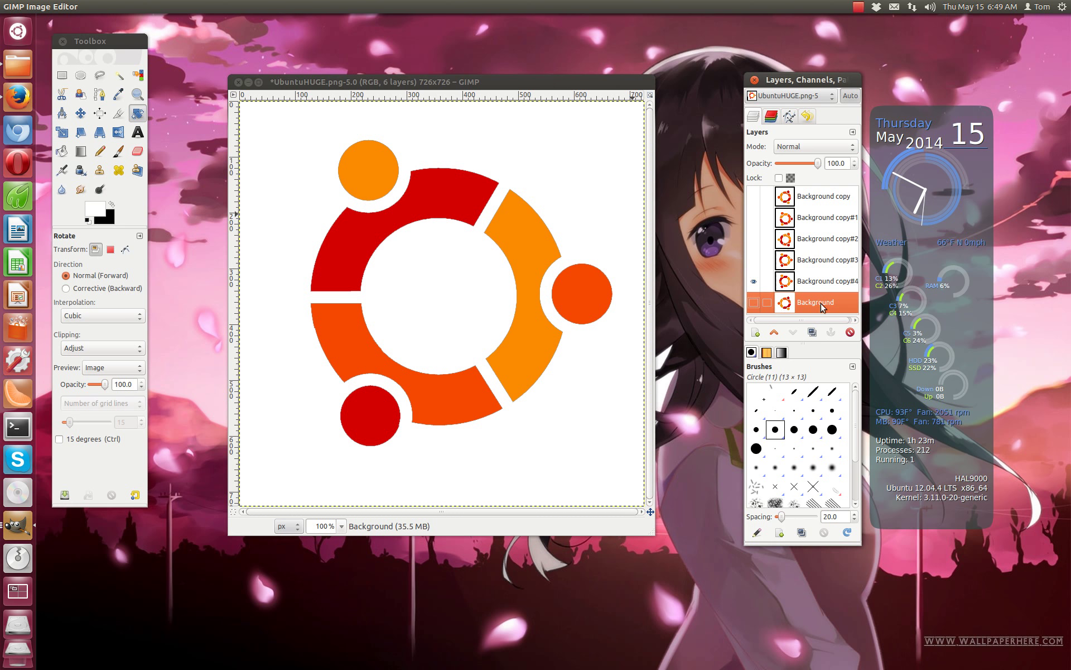
left_click(754, 303)
left_click(753, 281)
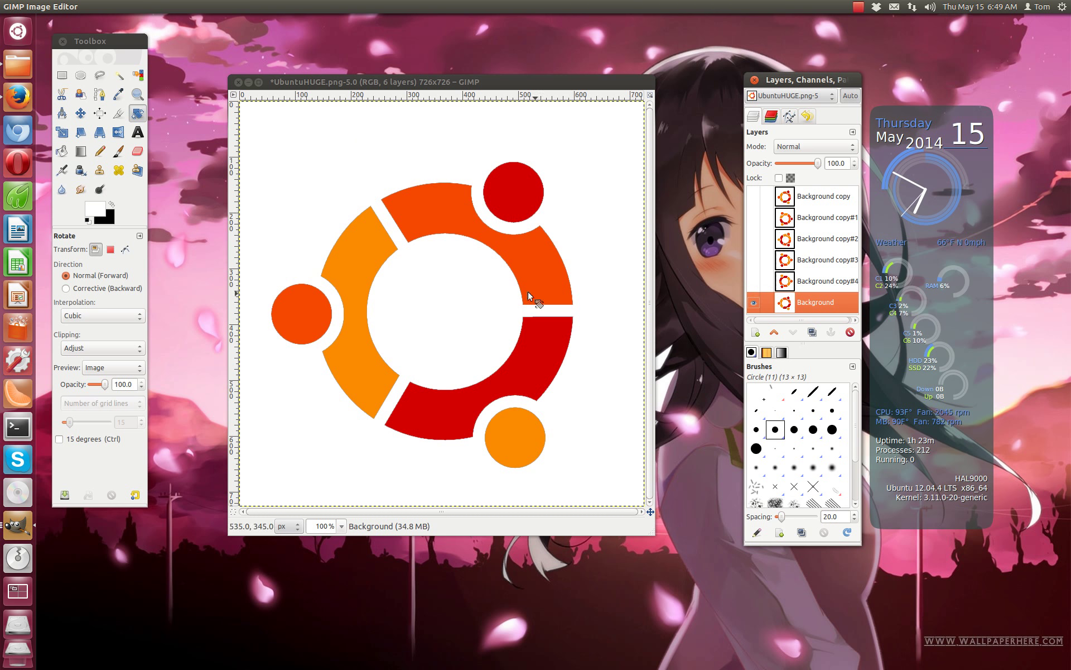
Rotate the Background layer about its centre, entering an angle of 300 degrees
right_click(455, 297)
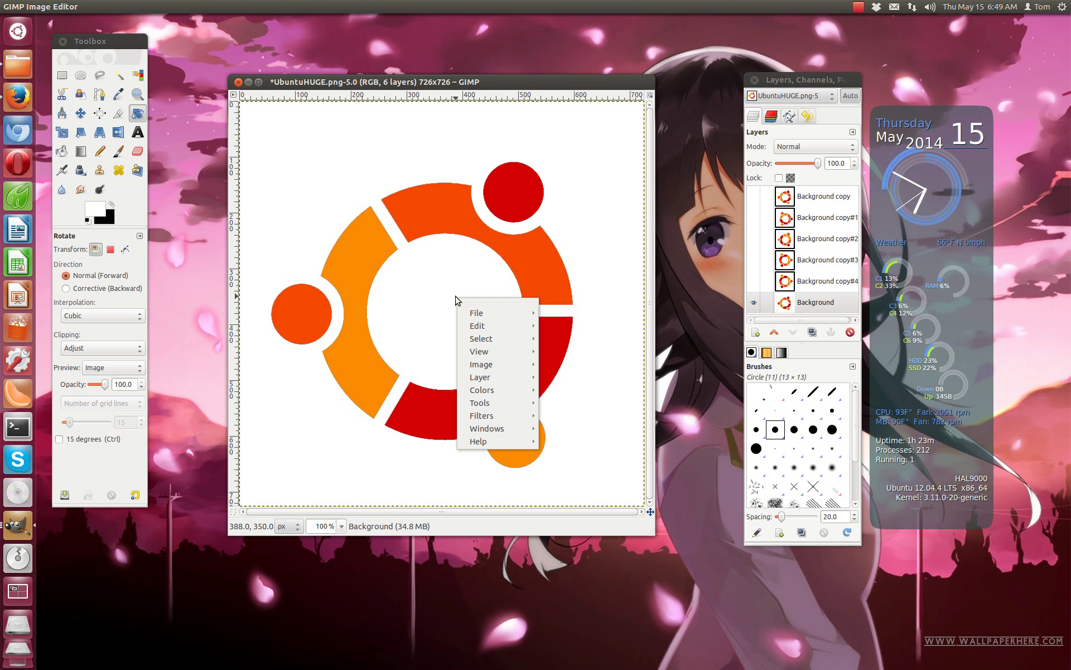
mouse_move(491, 377)
mouse_move(605, 510)
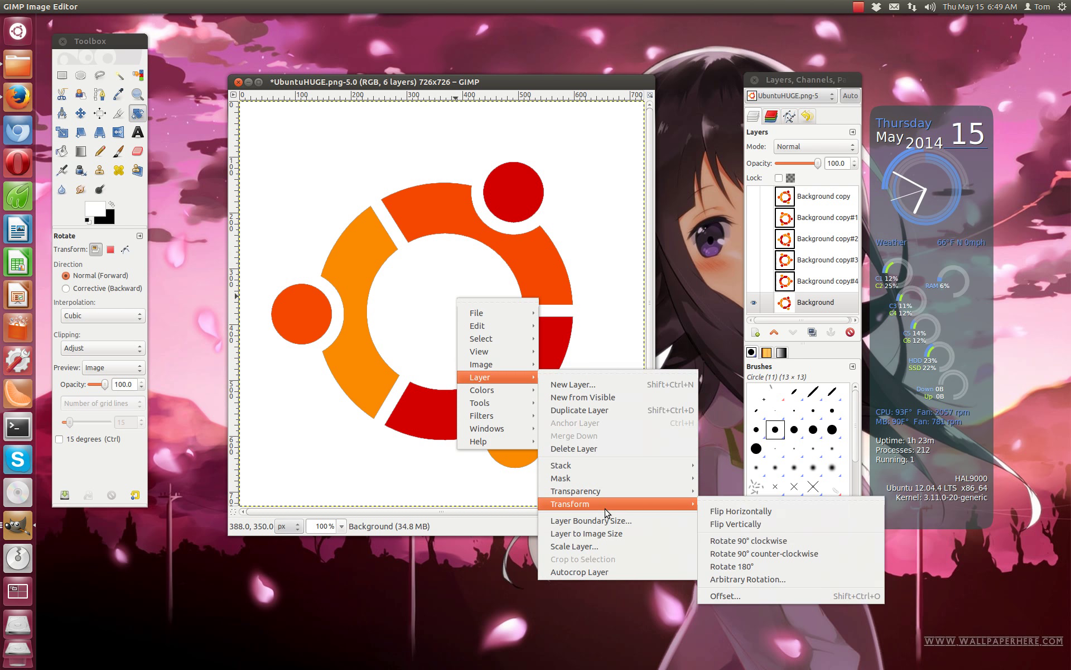
left_click(762, 580)
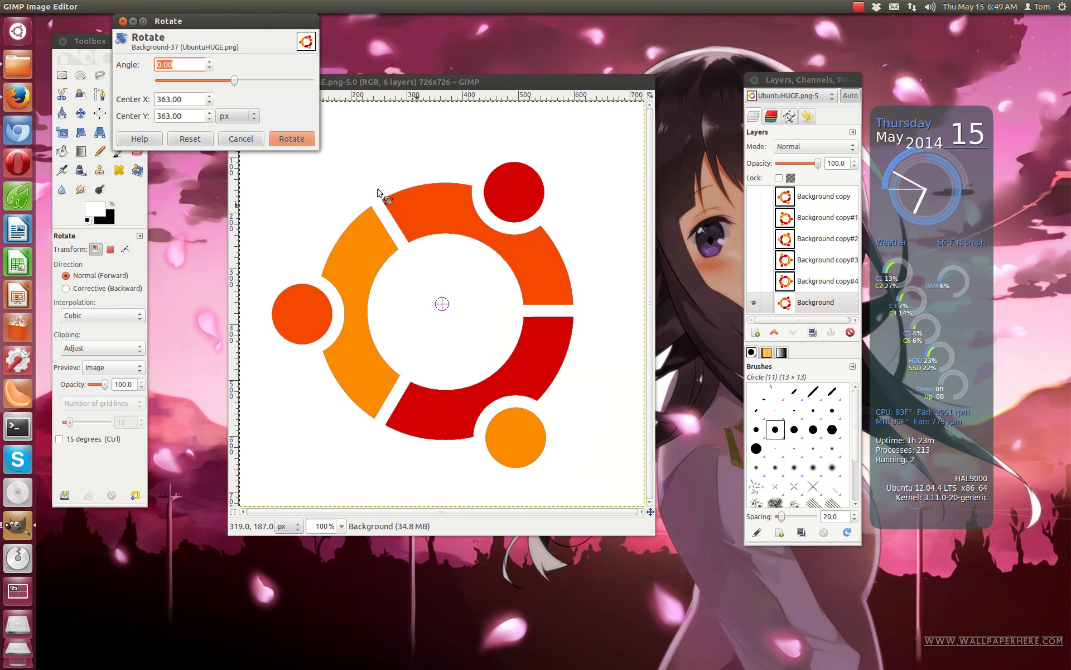
left_click(157, 65)
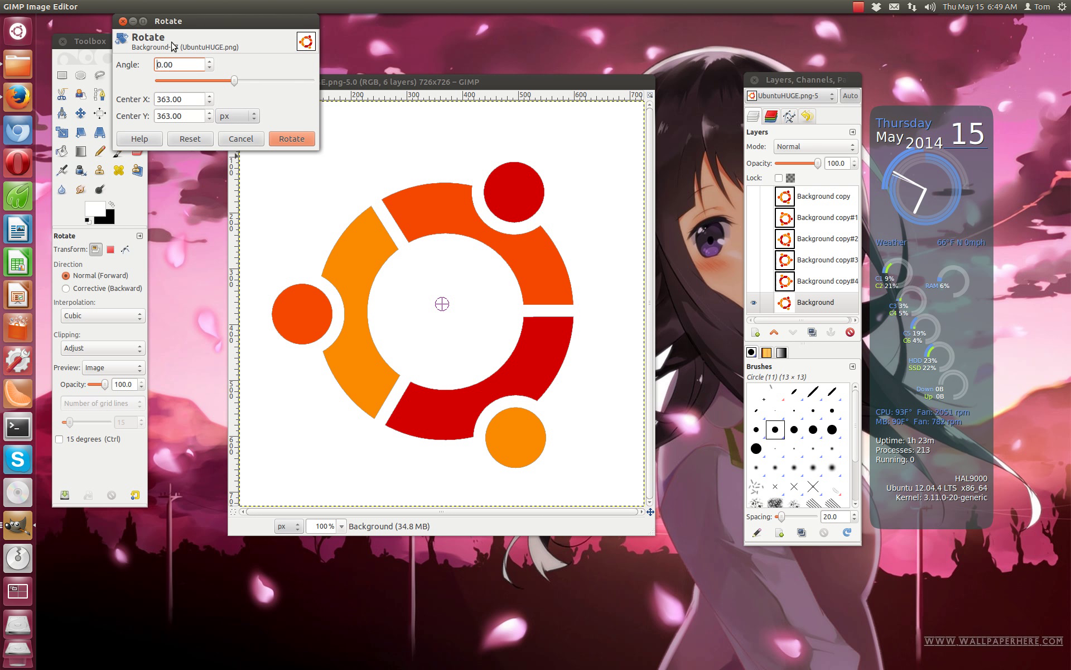
type("30")
left_click(304, 141)
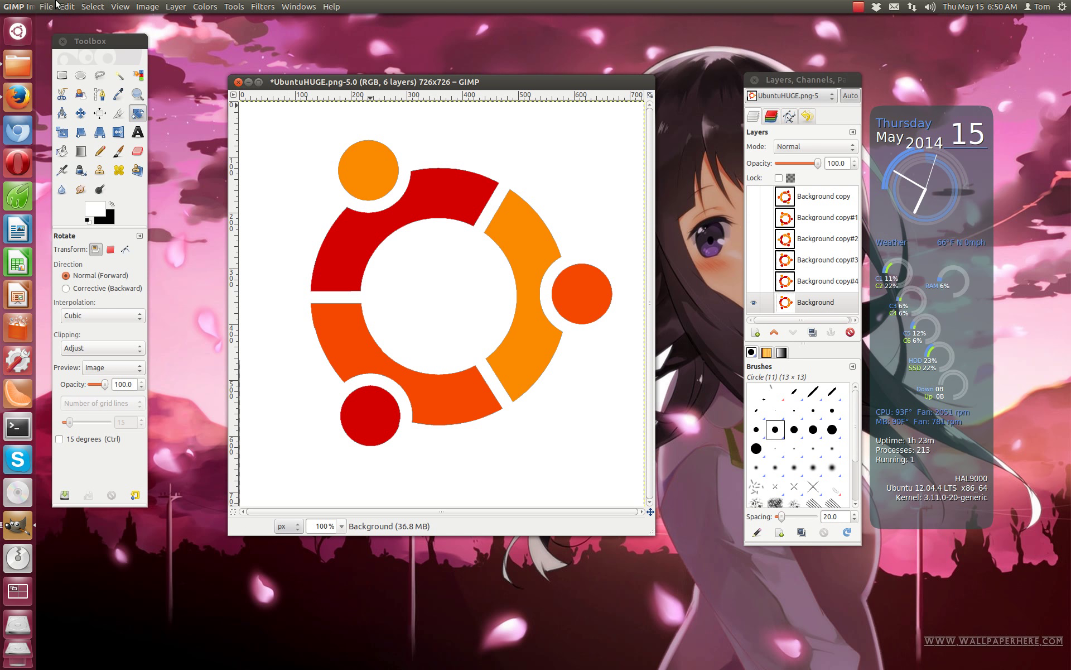
Save the image under the new name UbuntuHUGE2.gif in the Pictures folder, choosing GIF image as the file type
left_click(47, 8)
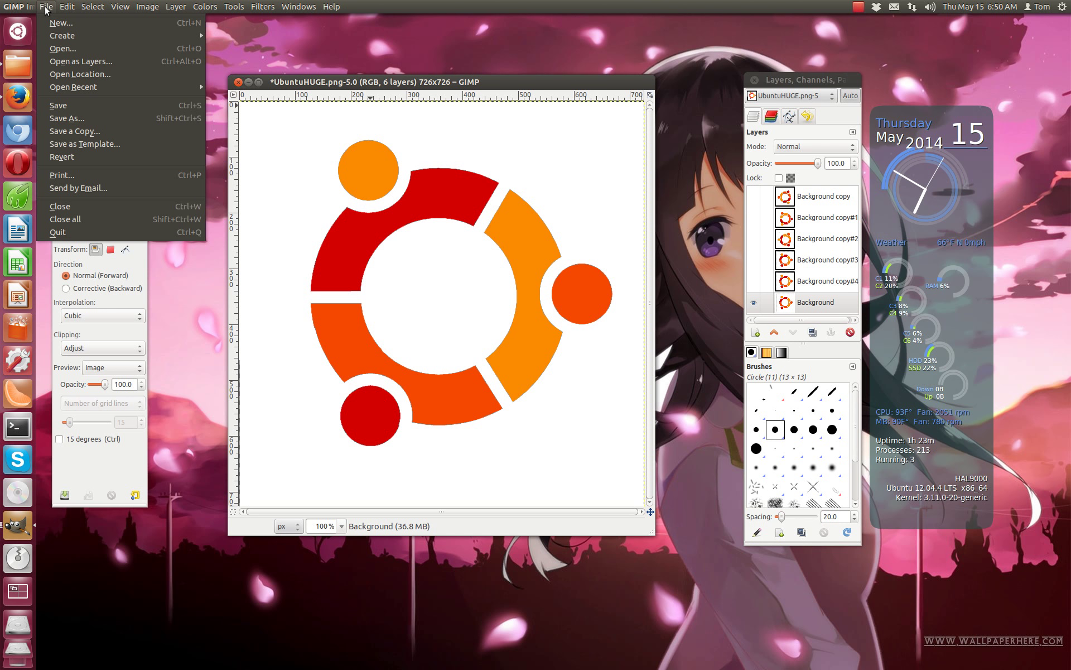
left_click(67, 118)
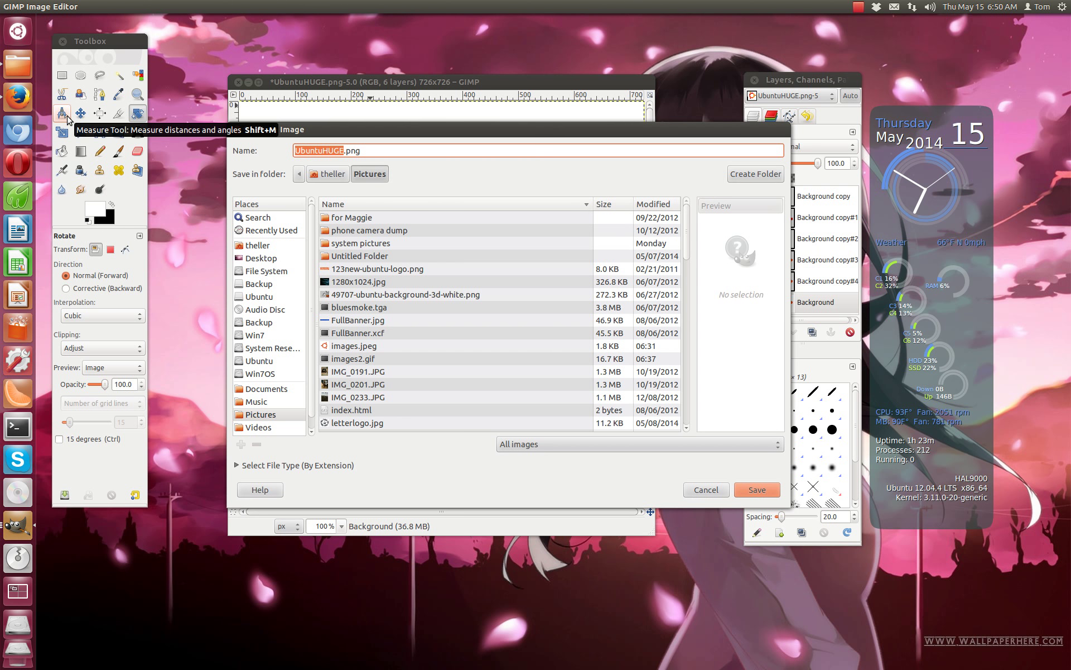
left_click(343, 151)
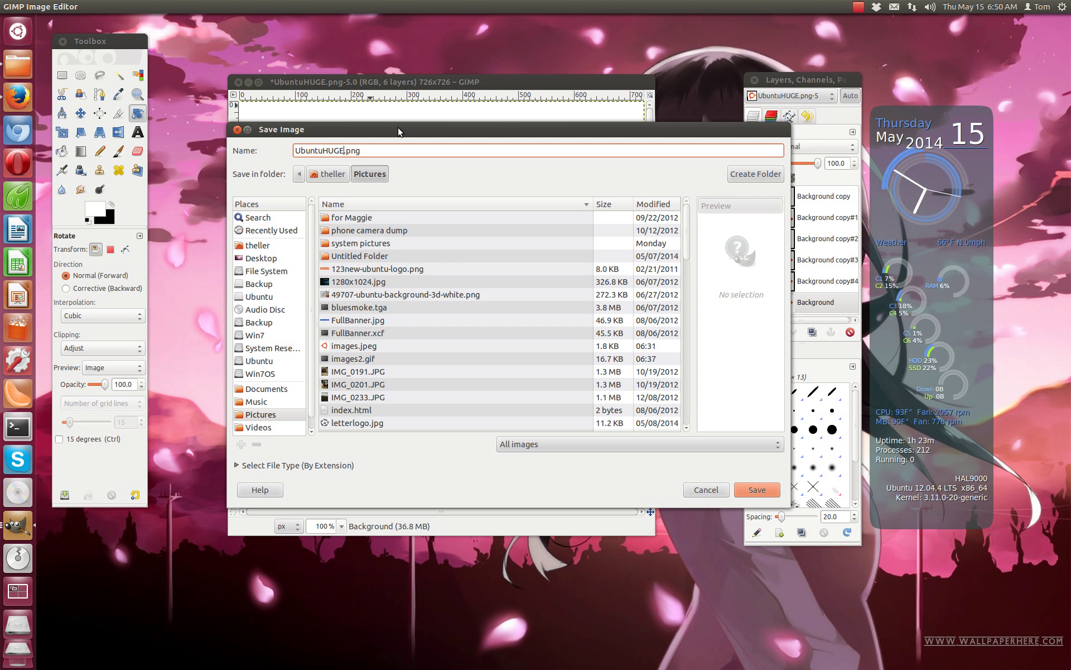
type("2")
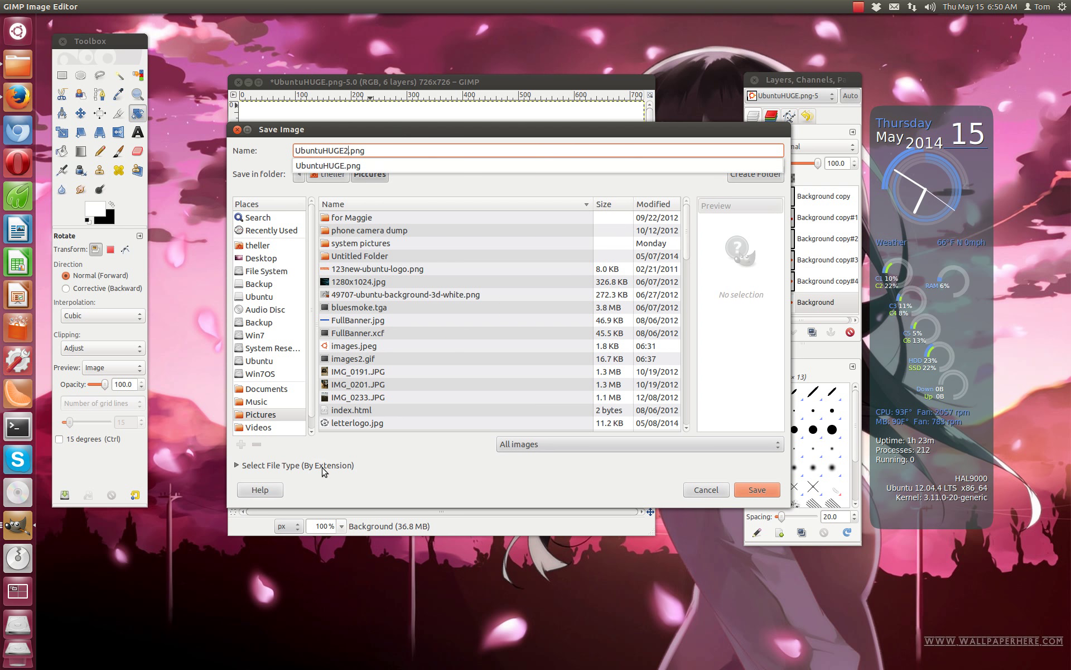
key("Escape")
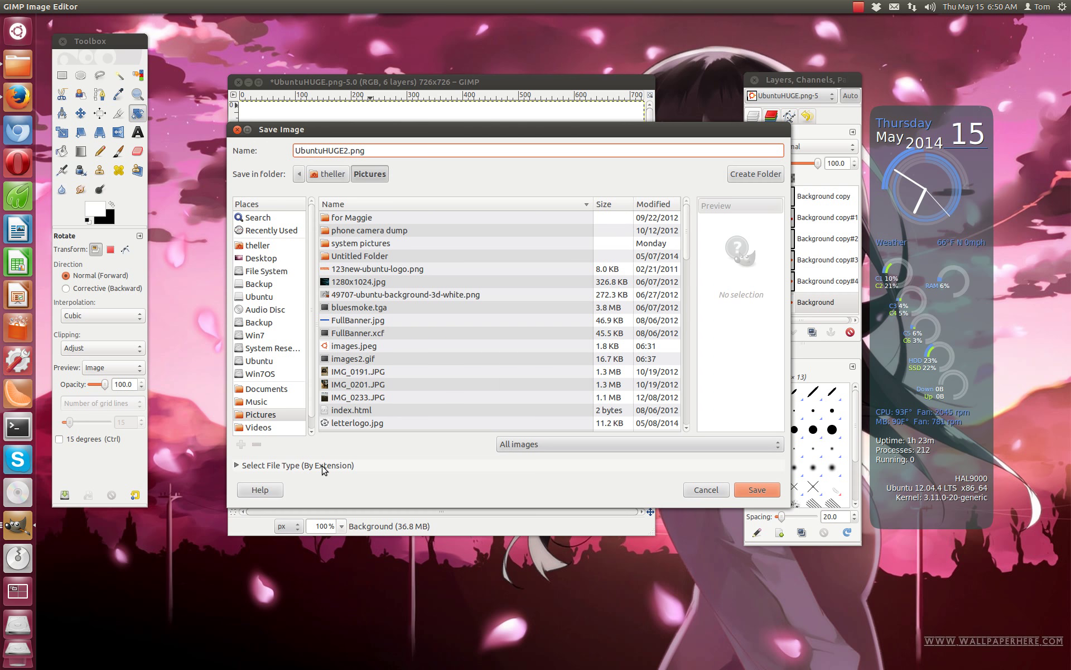
left_click(324, 466)
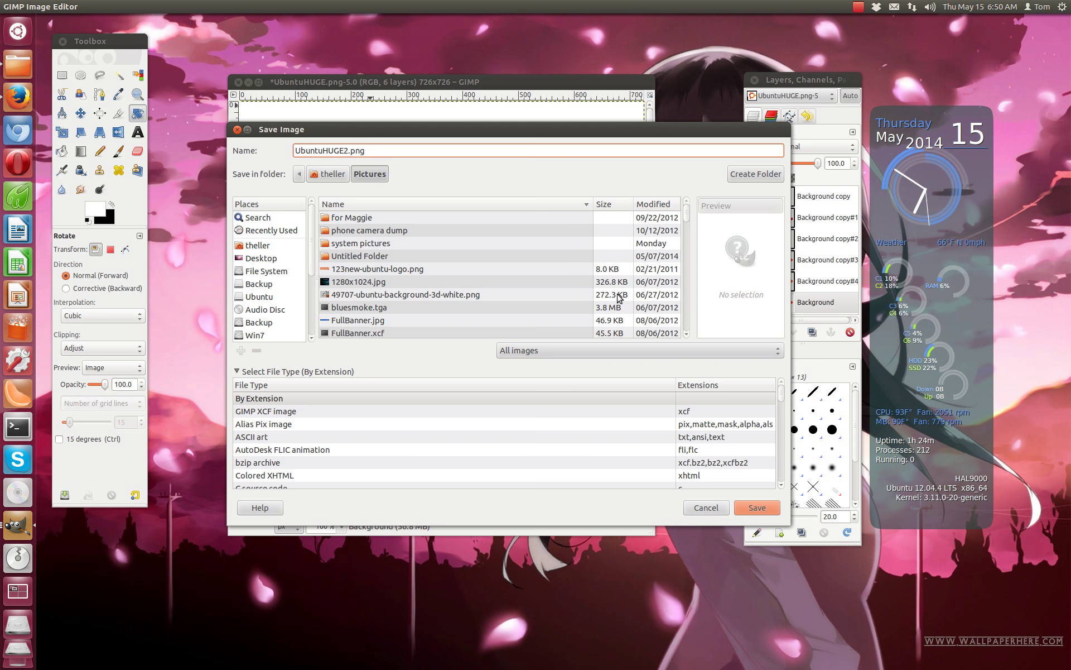
scroll(719, 459, "down", 5)
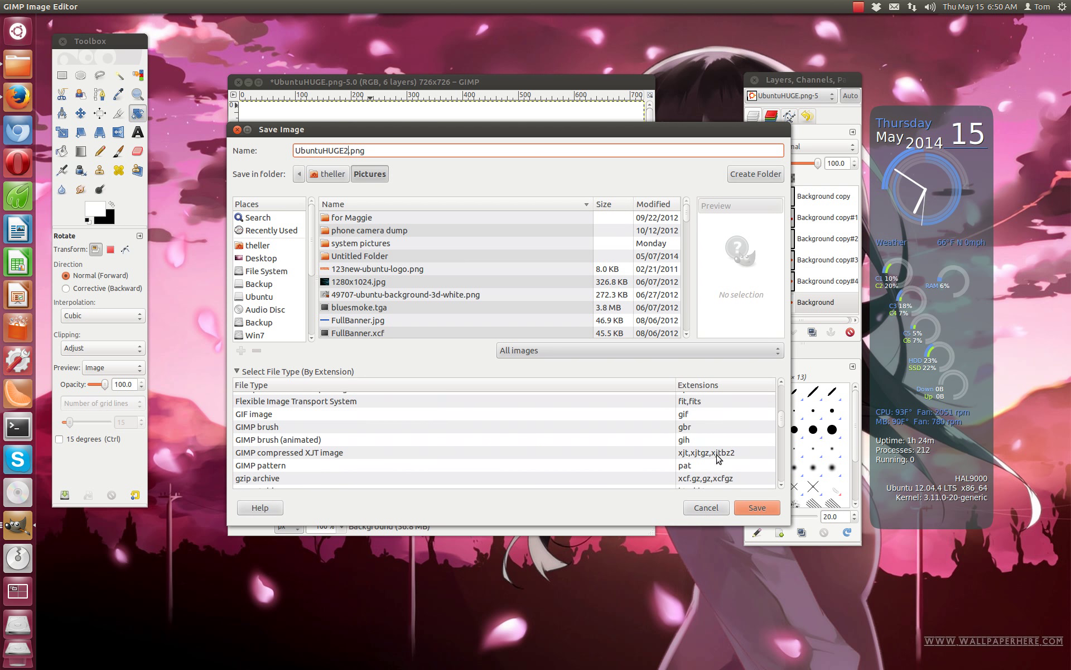
left_click(704, 417)
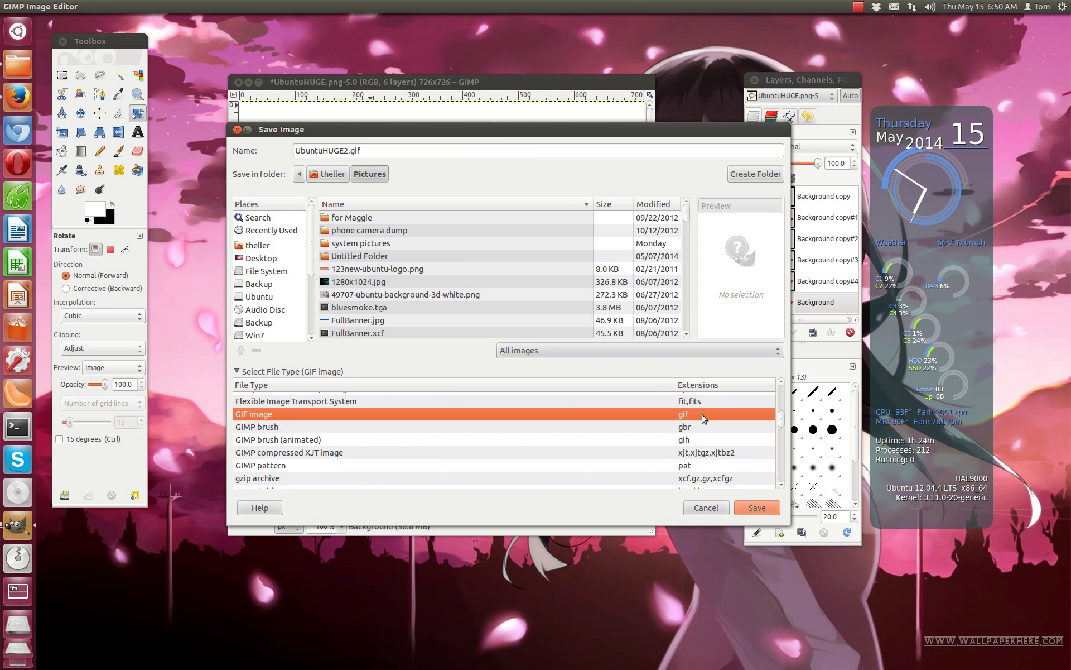
left_click(768, 509)
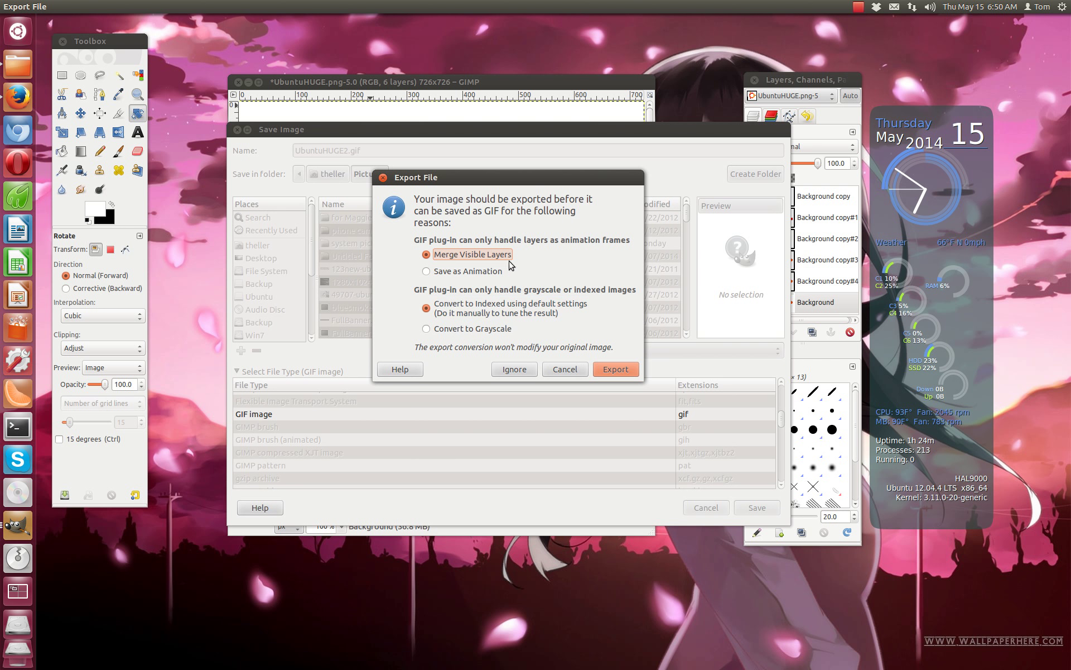
Export the GIF as an animation with its layers cropped to the image borders, keeping the default GIF options
left_click(427, 273)
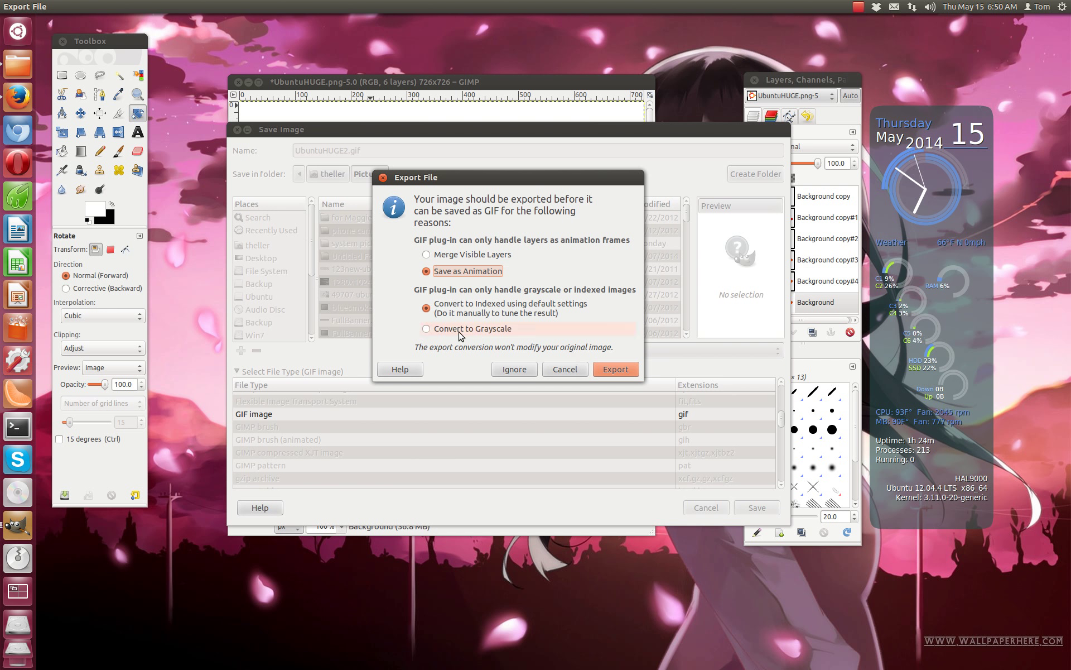
left_click(624, 372)
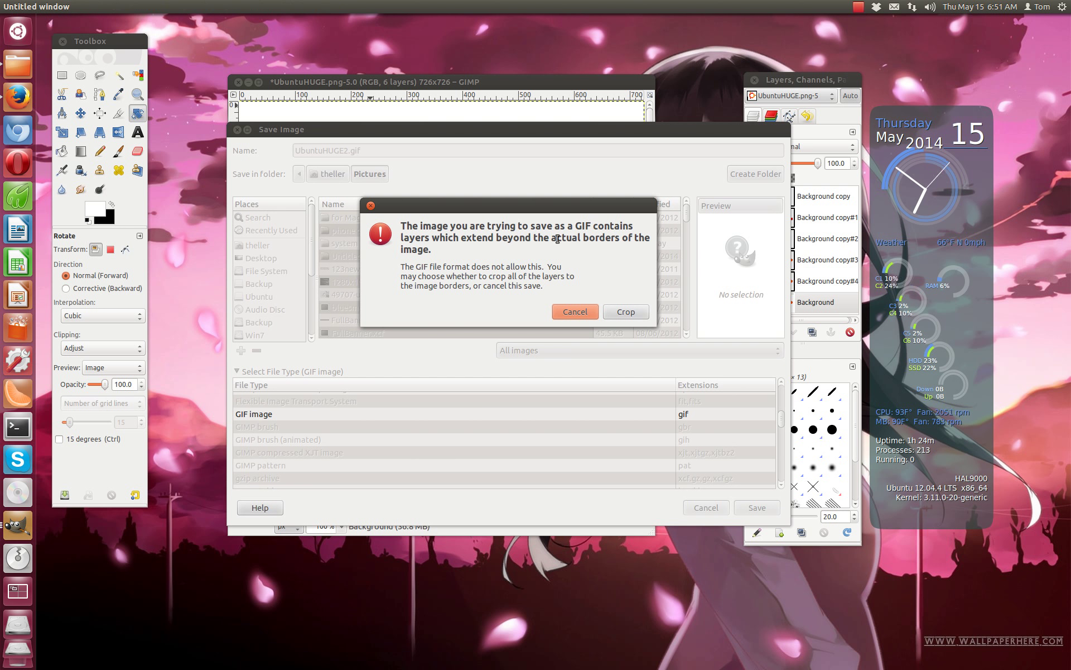
left_click(627, 313)
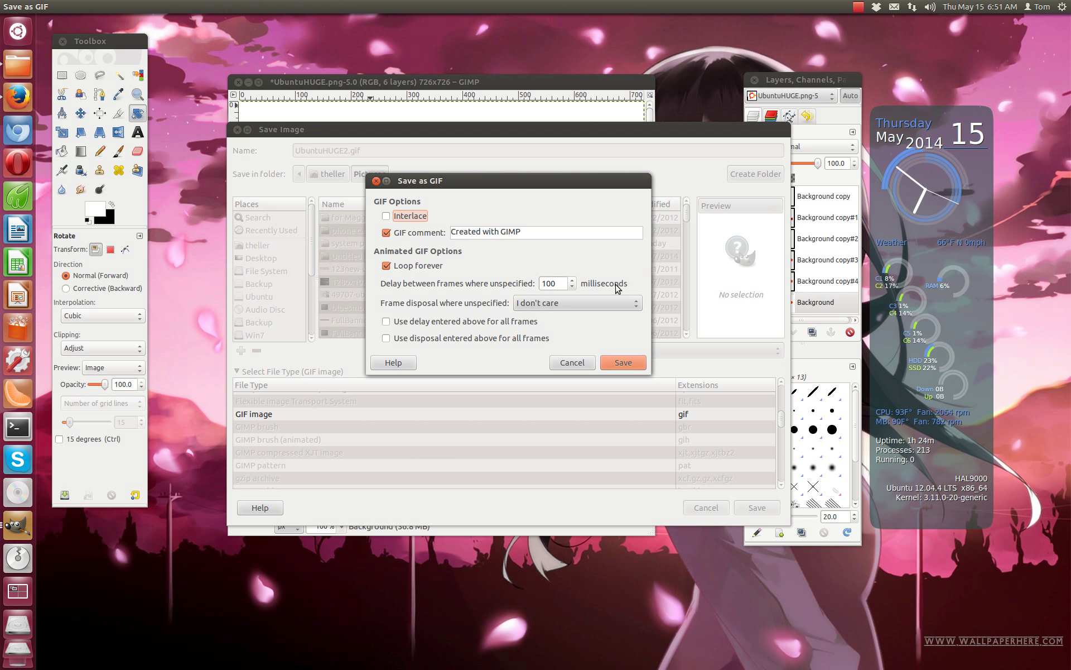
left_click(623, 364)
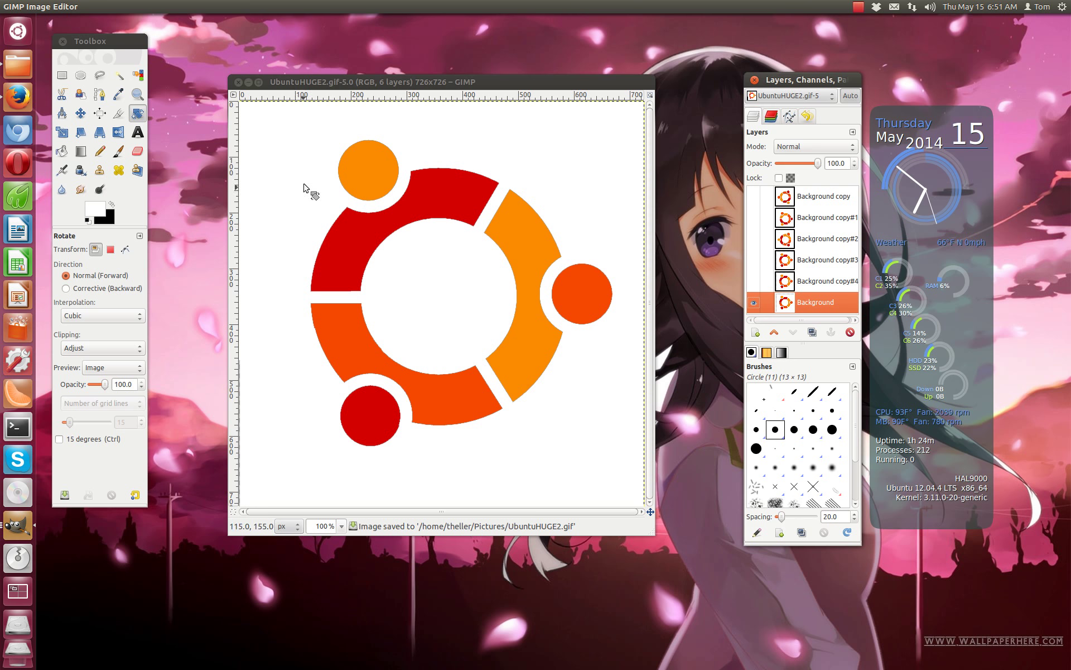
Switch to the file manager's Pictures folder, view UbuntuHUGE2.gif in Image Viewer to check the animation, and close both windows
left_click(8, 73)
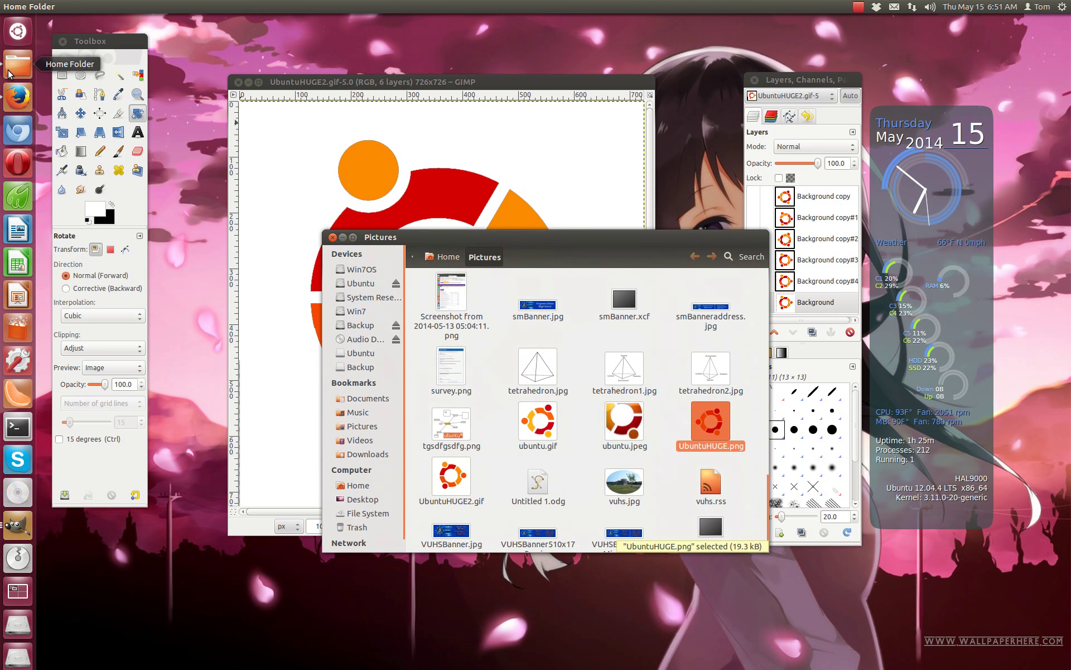
left_click(616, 461)
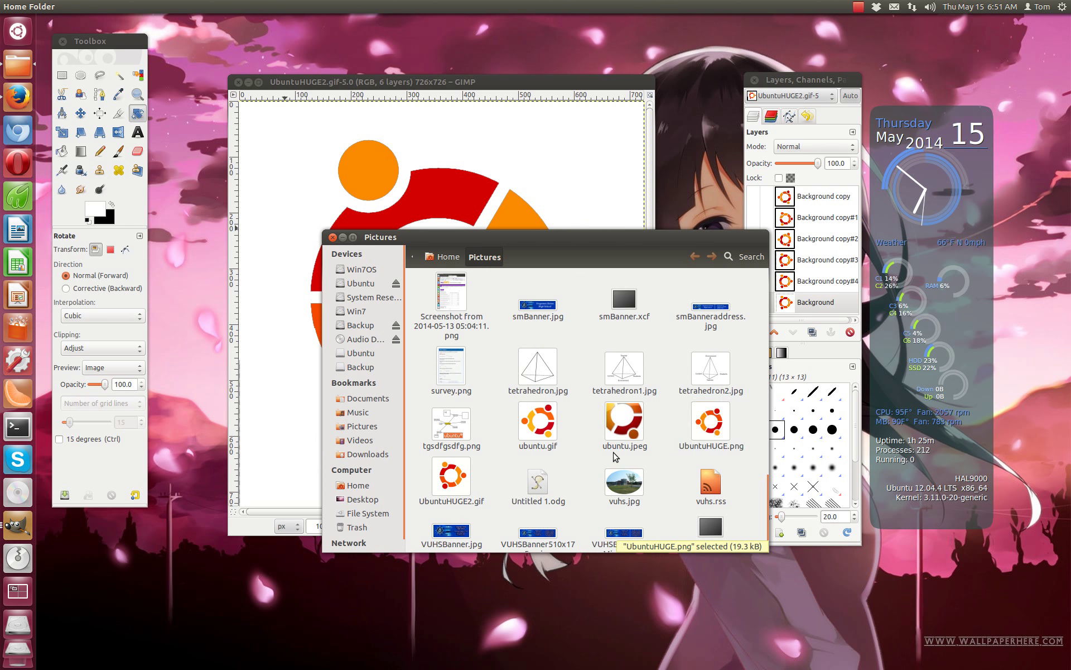
double_click(455, 483)
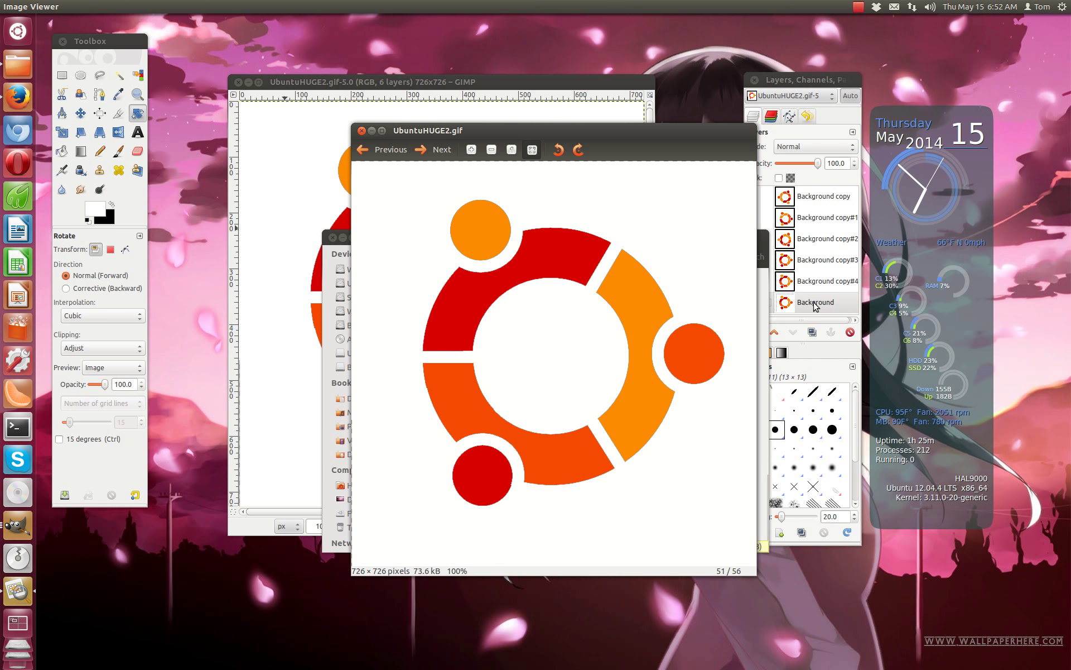
left_click(362, 130)
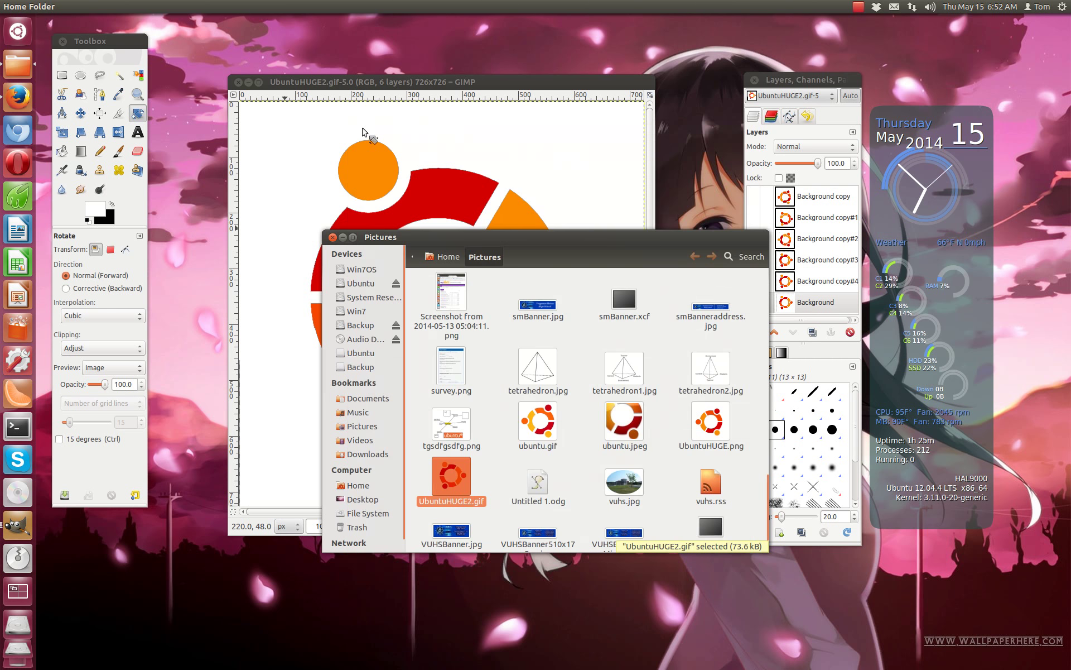
left_click(333, 237)
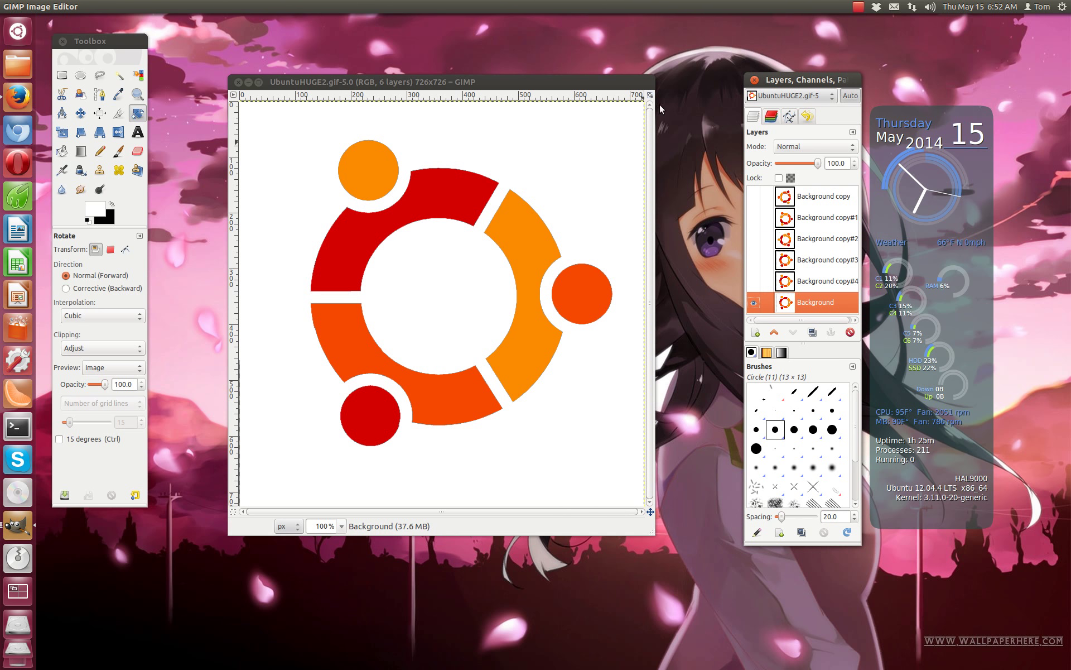